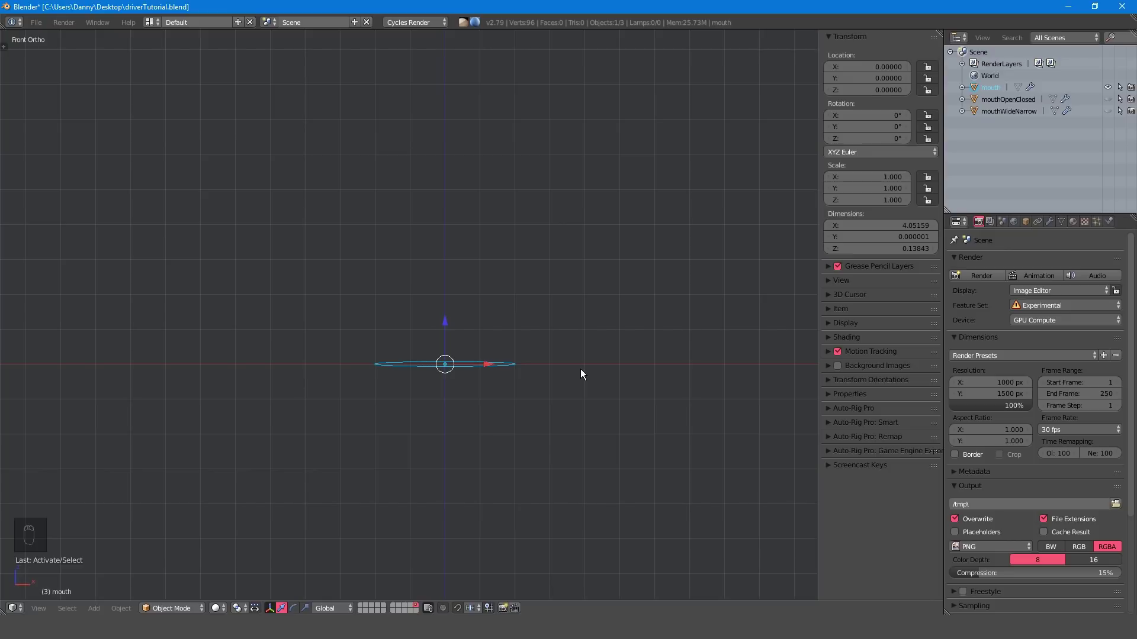
# Unhide mouthOpenClosed and mouthWideNarrow and pan so all three mouth shapes are visible
pyautogui.click(1107, 99)
pyautogui.click(1107, 111)
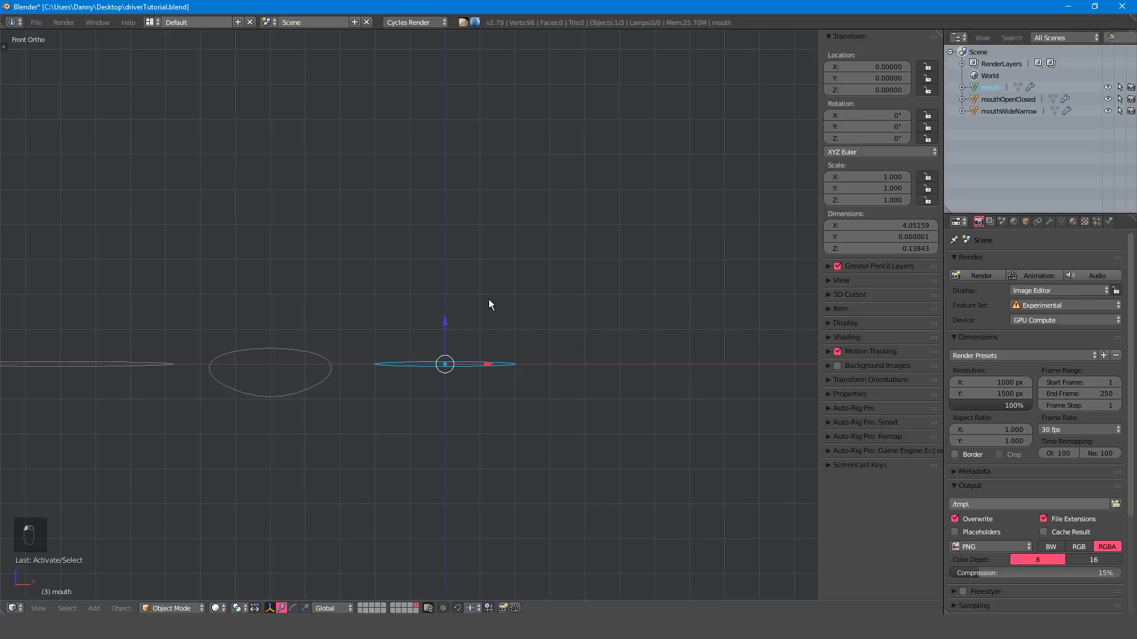
pyautogui.keyDown('shift'); pyautogui.moveTo(524, 283); pyautogui.dragTo(654, 280, button='middle'); pyautogui.keyUp('shift')
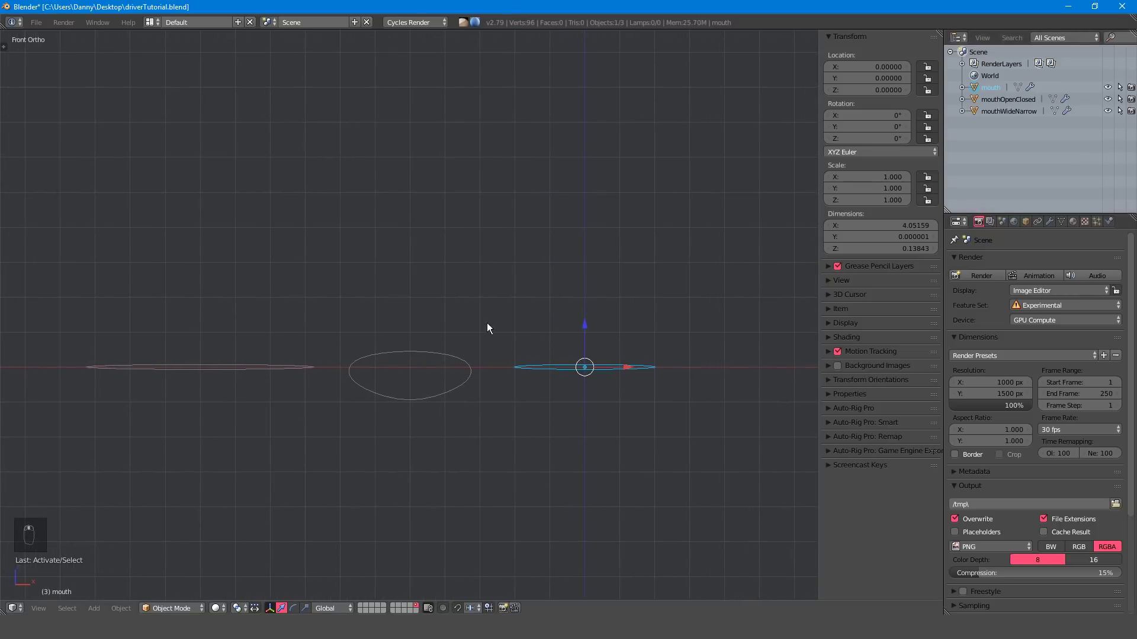
# Select the open/closed ellipse, the wide/narrow shape and the mouth in turn to inspect them
pyautogui.rightClick(450, 358)
pyautogui.rightClick(274, 366)
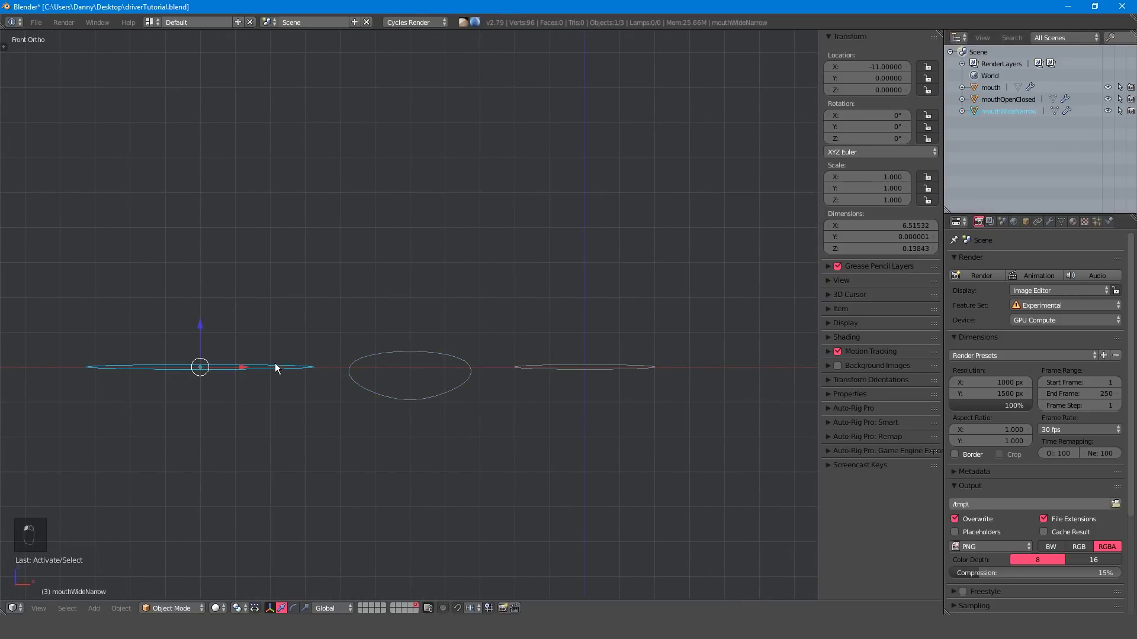
pyautogui.rightClick(581, 367)
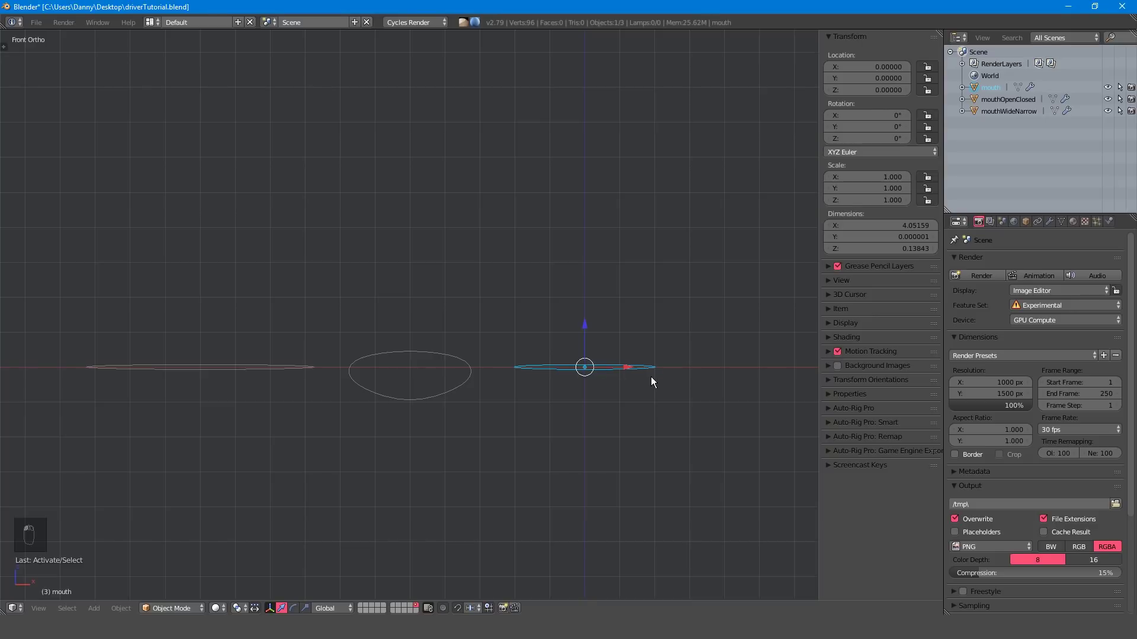
# Add a Basis shape key to the mouth and join both variant shapes into it with Join as Shapes
pyautogui.click(1062, 222)
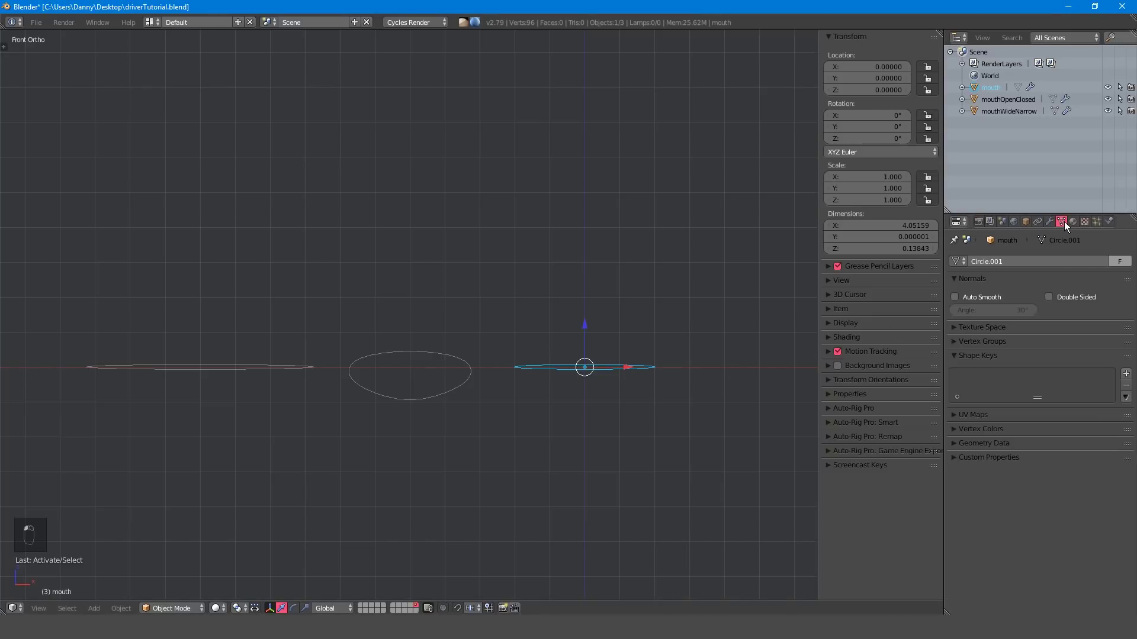
pyautogui.click(1126, 375)
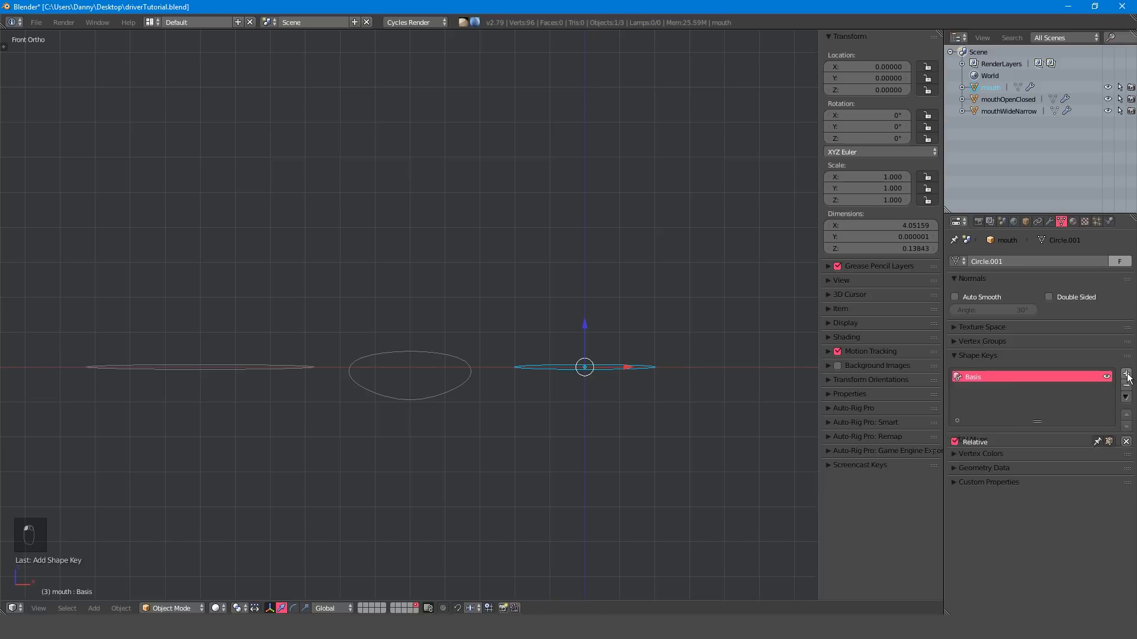
pyautogui.rightClick(431, 353)
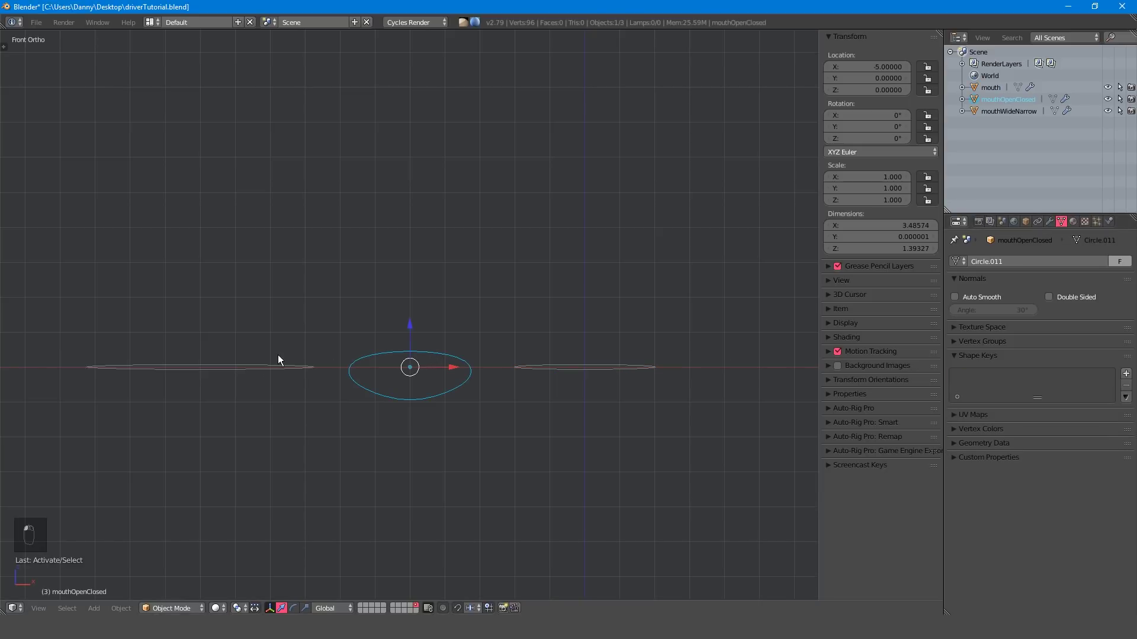
pyautogui.keyDown('shift'); pyautogui.rightClick(250, 367); pyautogui.keyUp('shift')
pyautogui.keyDown('shift'); pyautogui.rightClick(556, 369); pyautogui.keyUp('shift')
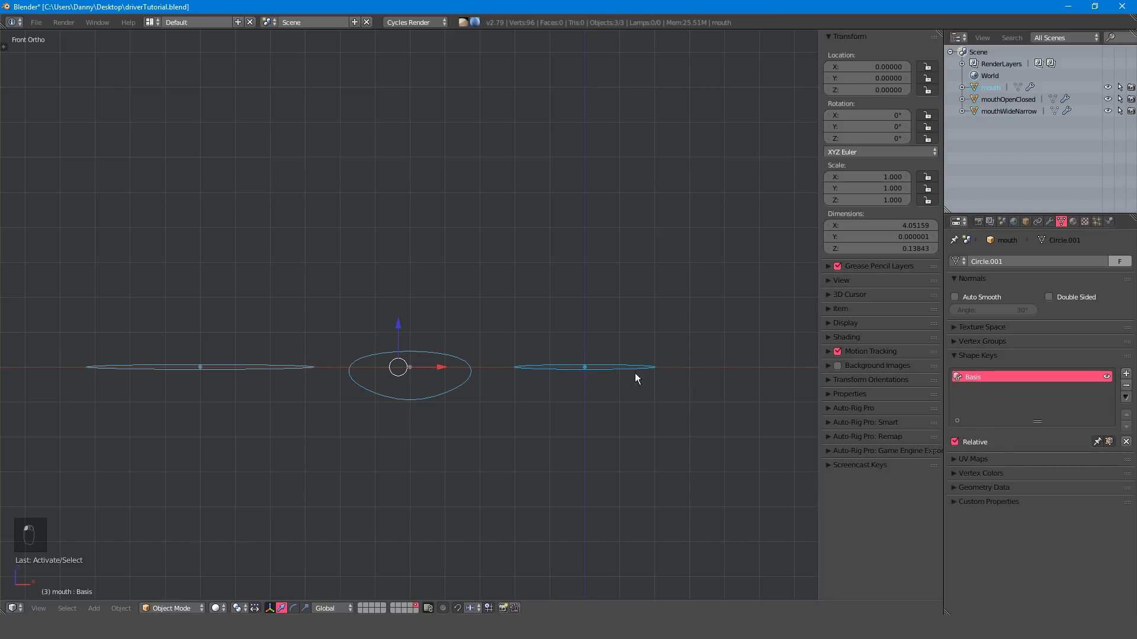
pyautogui.click(1124, 398)
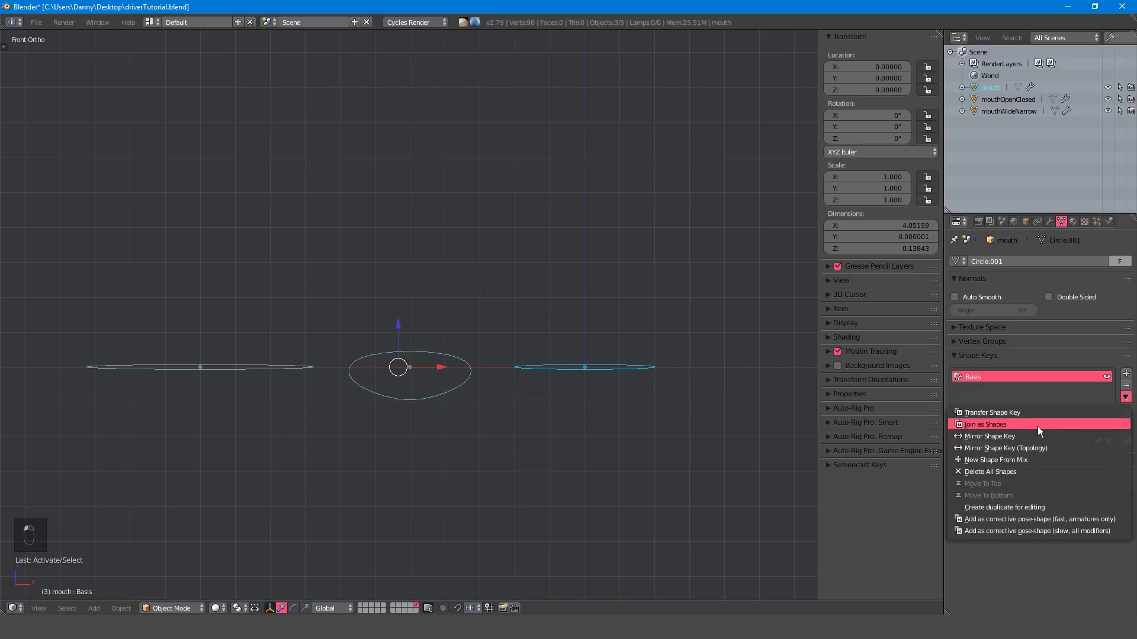
pyautogui.click(1037, 427)
# Test the mouthWideNarrow and mouthOpenClosed key values, then hide the two variant shapes
pyautogui.click(1003, 389)
pyautogui.moveTo(1006, 456); pyautogui.dragTo(956, 456)
pyautogui.click(997, 401)
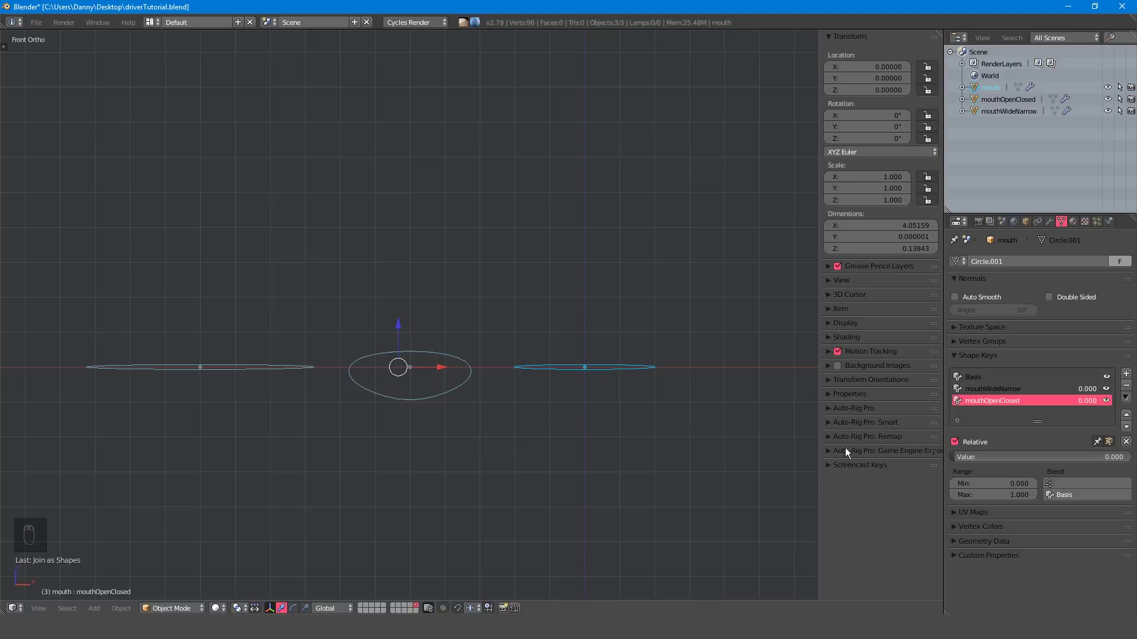
pyautogui.press('h')
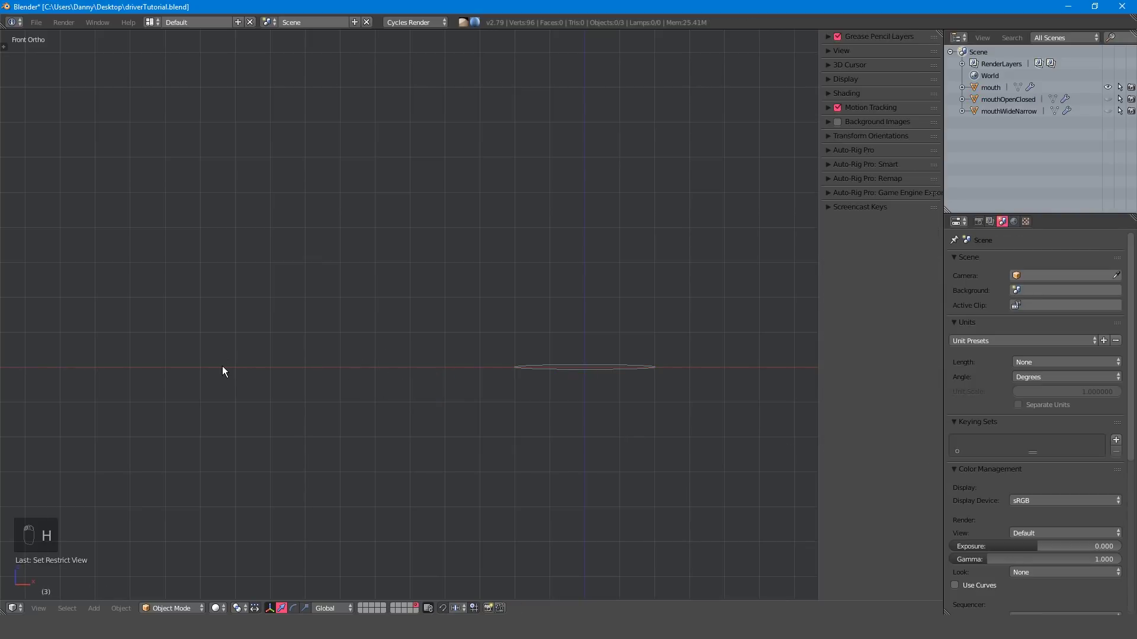
pyautogui.keyDown('ctrl'); pyautogui.scroll(-4, 379, 349); pyautogui.keyUp('ctrl')
pyautogui.scroll(1, 414, 326)
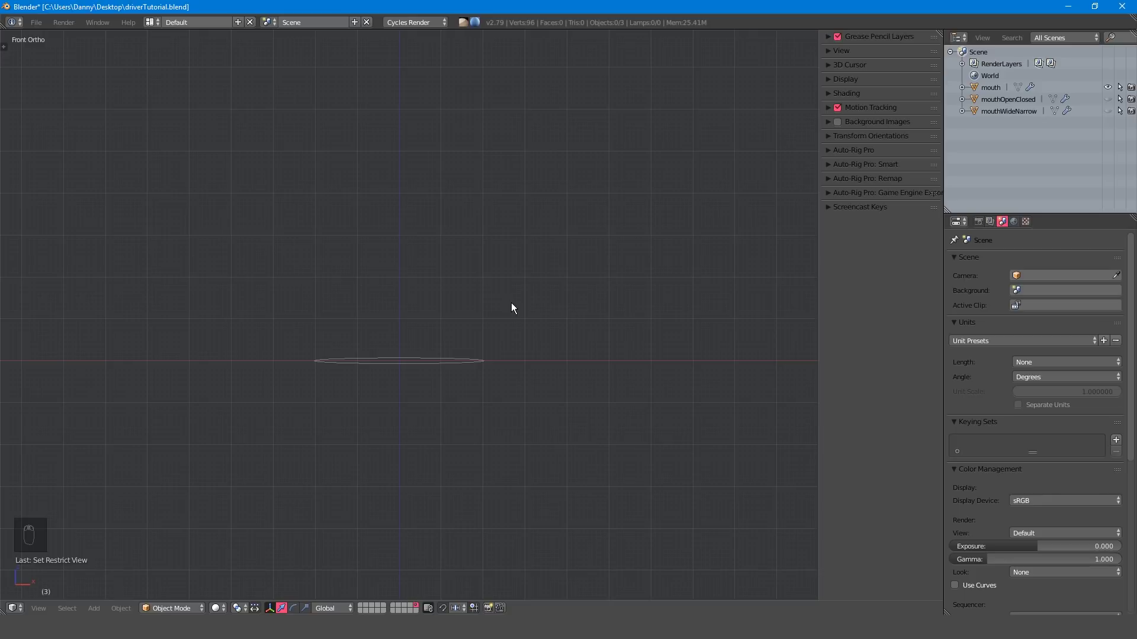
# Add a plane rotated 90° on X and delete only its face, leaving an edge frame
pyautogui.hotkey('shift', 'a')
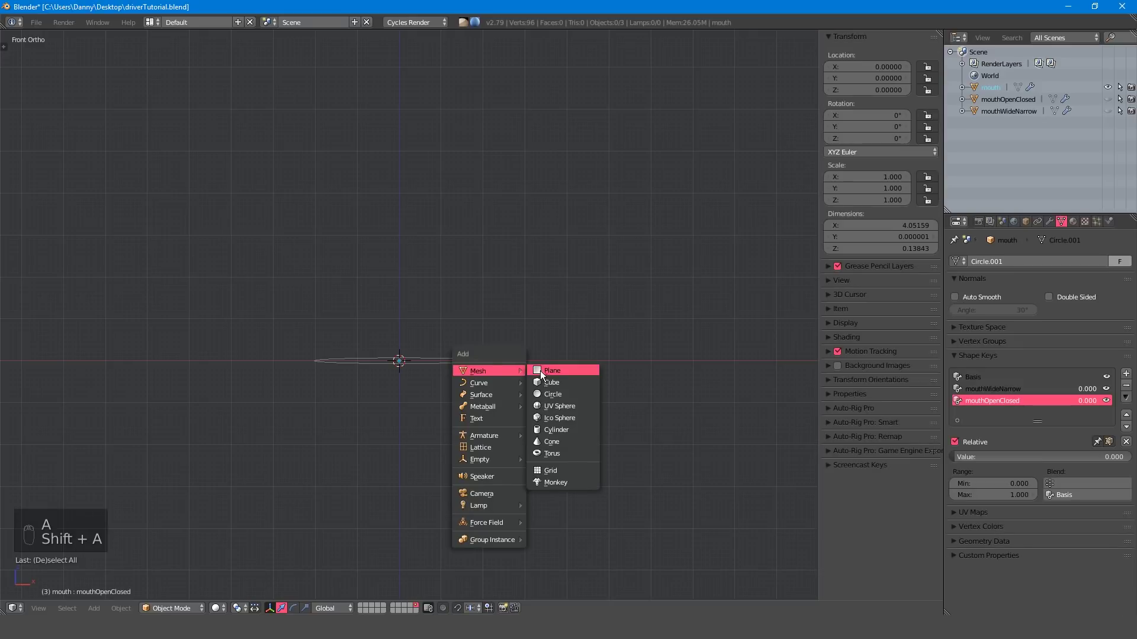
pyautogui.click(540, 371)
pyautogui.click(887, 116)
pyautogui.write('90')
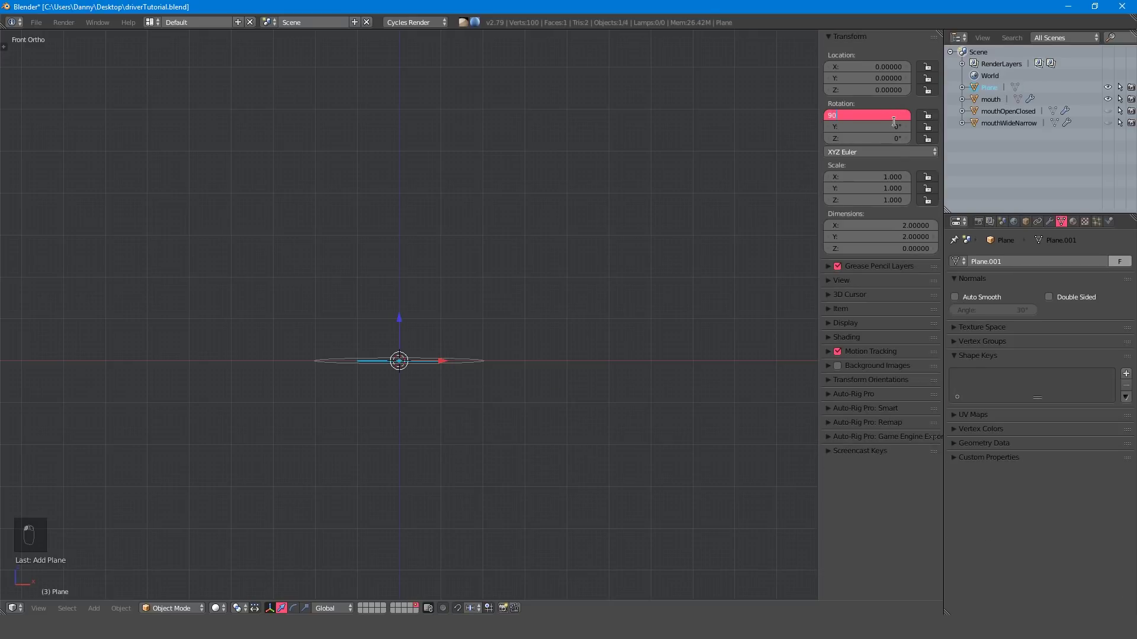
pyautogui.press('Return')
pyautogui.press('Tab')
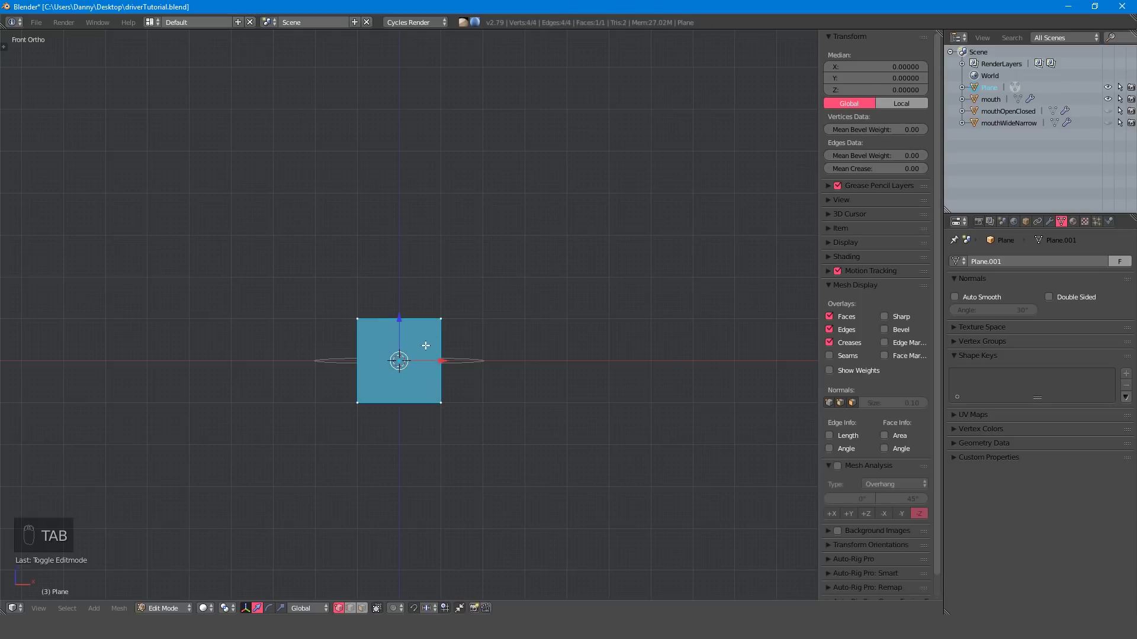
pyautogui.press('Delete')
pyautogui.click(426, 346)
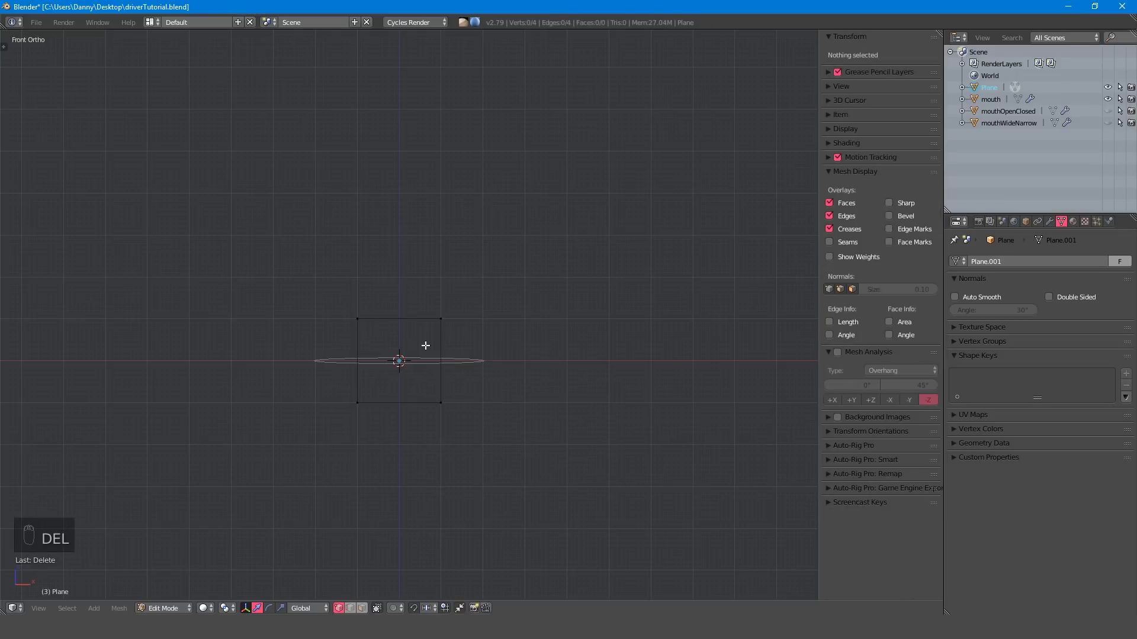
pyautogui.press('Tab')
# Add a shrunken circle empty at the centre, then select the square frame
pyautogui.hotkey('shift', 'a')
pyautogui.moveTo(438, 434)
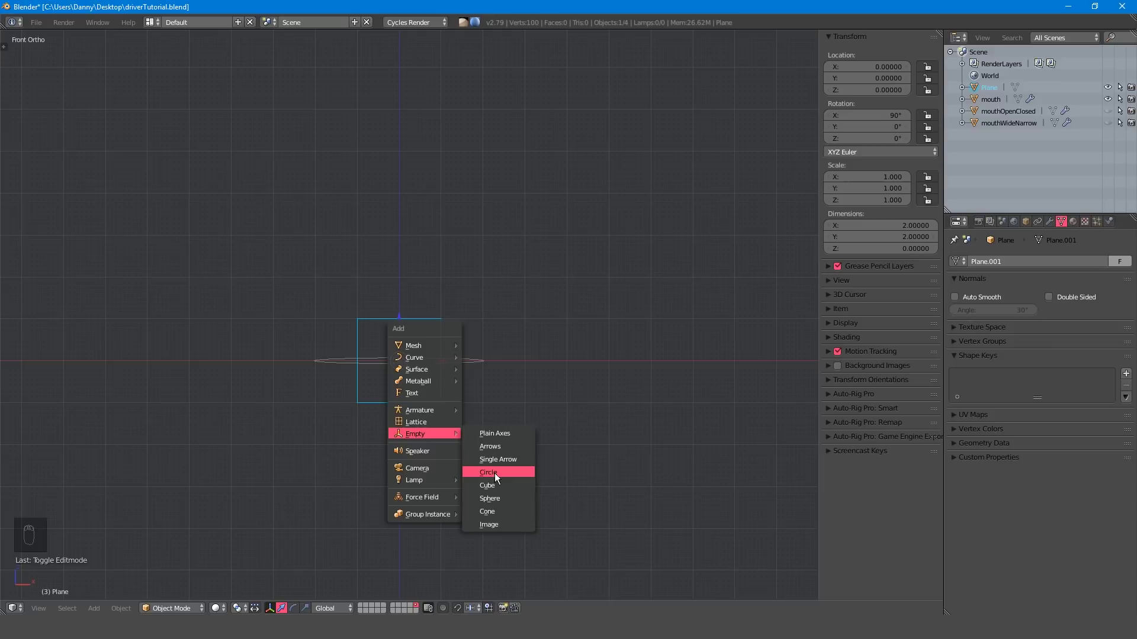
pyautogui.click(495, 474)
pyautogui.press('s')
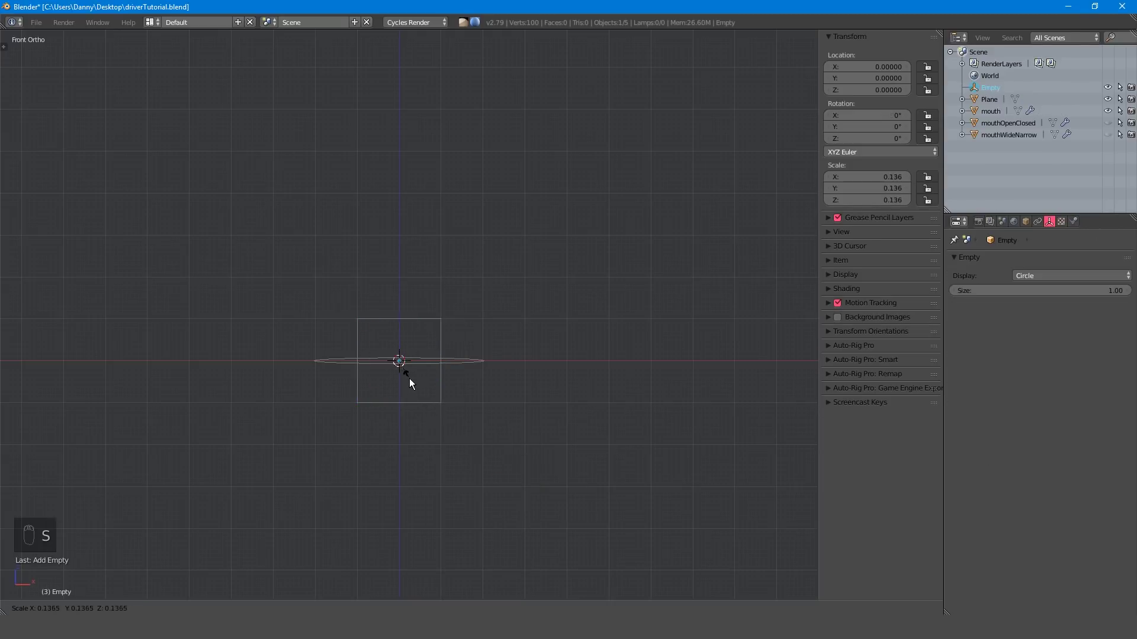
pyautogui.click(411, 378)
pyautogui.rightClick(442, 338)
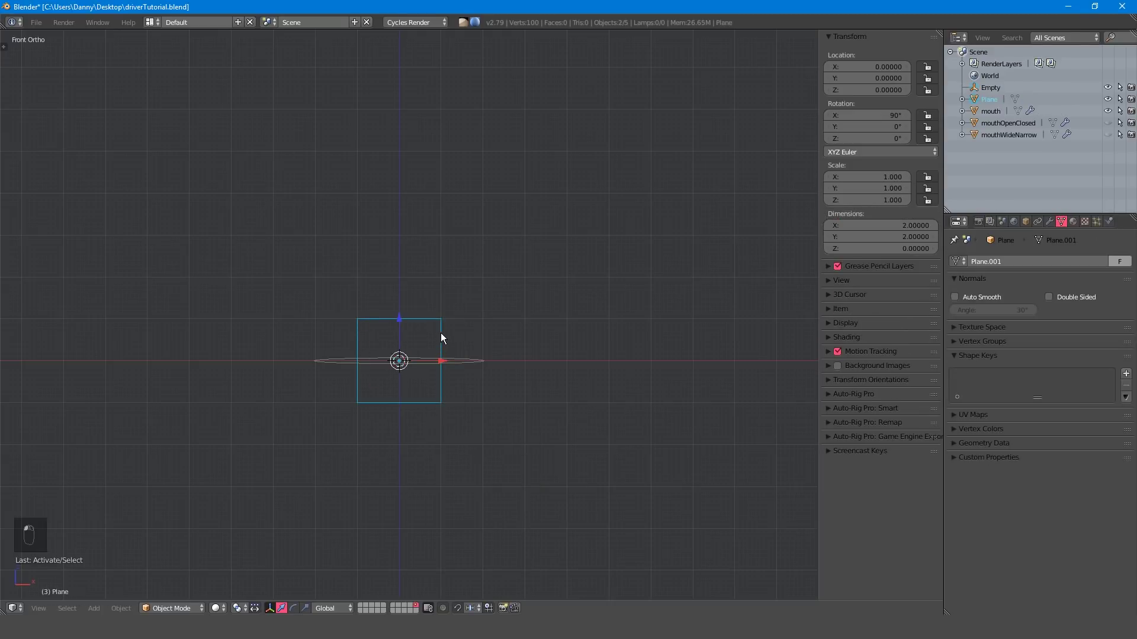
# Parent the circle empty to the frame and rename them mouthCTRL and mouthCTRL_Parent
pyautogui.hotkey('ctrl', 'p')
pyautogui.click(441, 333)
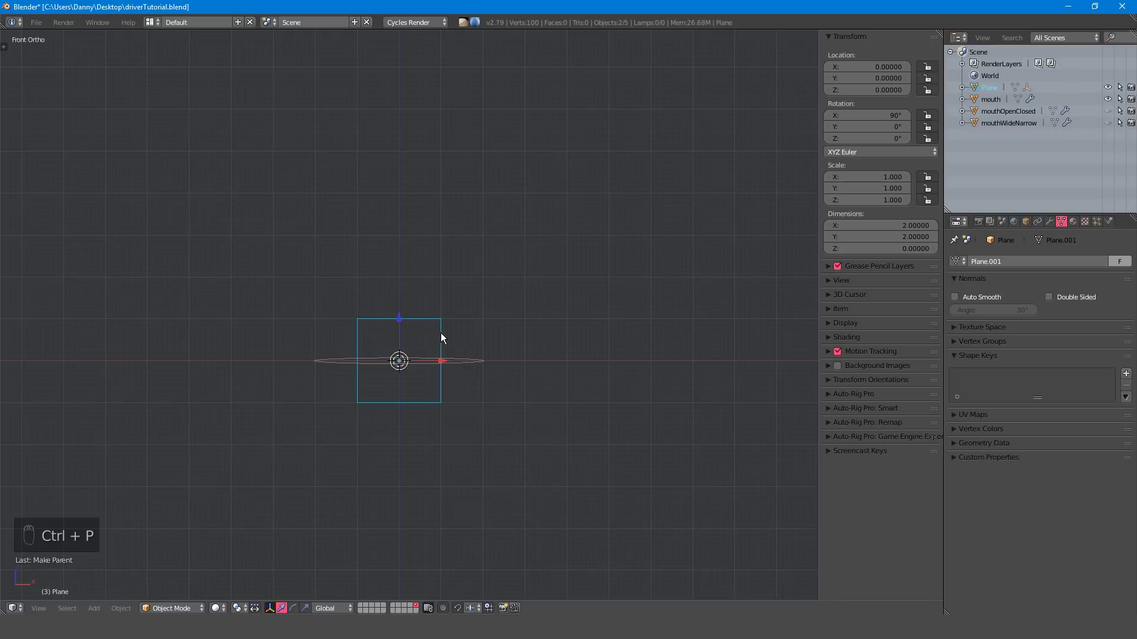
pyautogui.click(962, 87)
pyautogui.doubleClick(989, 87)
pyautogui.write('mouthCTRL_Parent')
pyautogui.press('Return')
pyautogui.doubleClick(1007, 122)
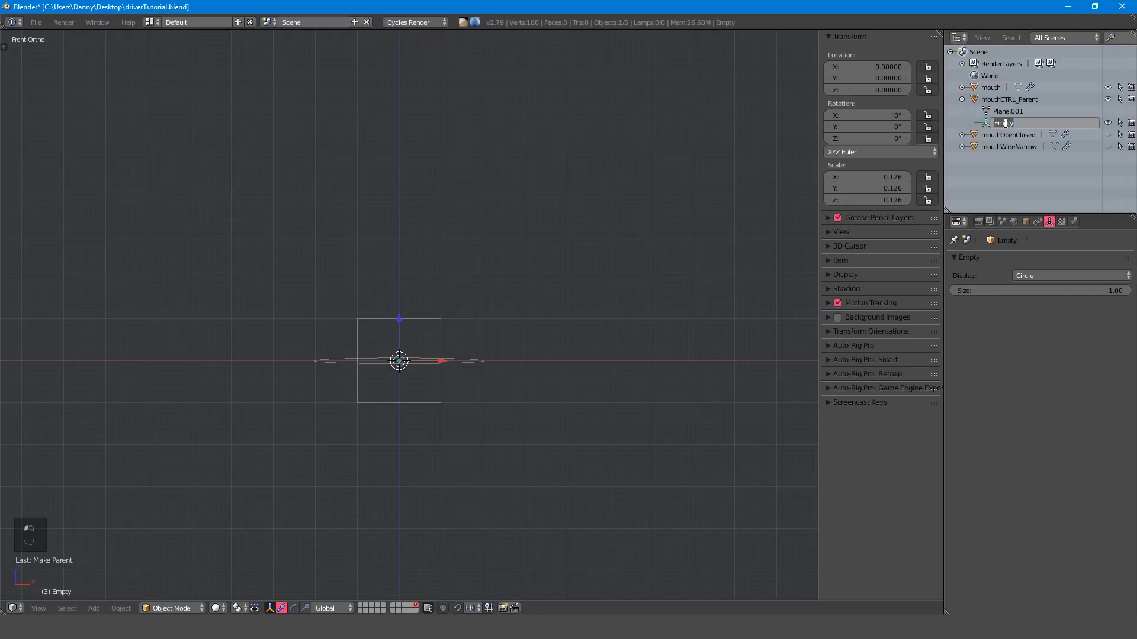
pyautogui.write('mouthCTRL')
pyautogui.press('Return')
# Move mouthCTRL_Parent to X location 5, then select the mouthCTRL circle
pyautogui.rightClick(441, 360)
pyautogui.press('g')
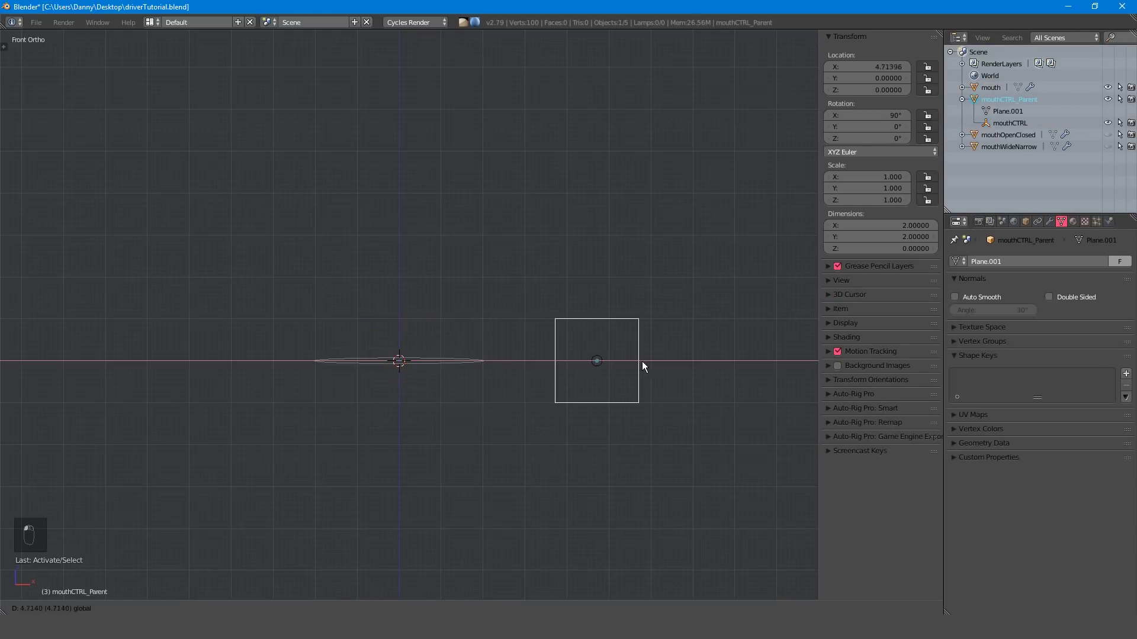
pyautogui.click(650, 361)
pyautogui.doubleClick(885, 67)
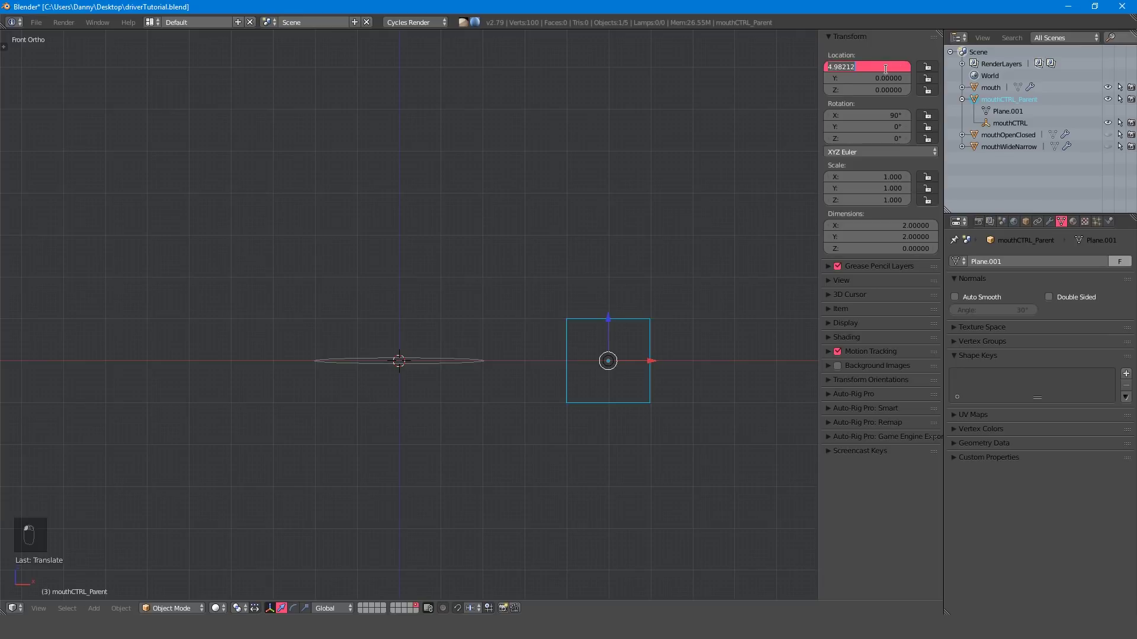
pyautogui.write('5')
pyautogui.press('Return')
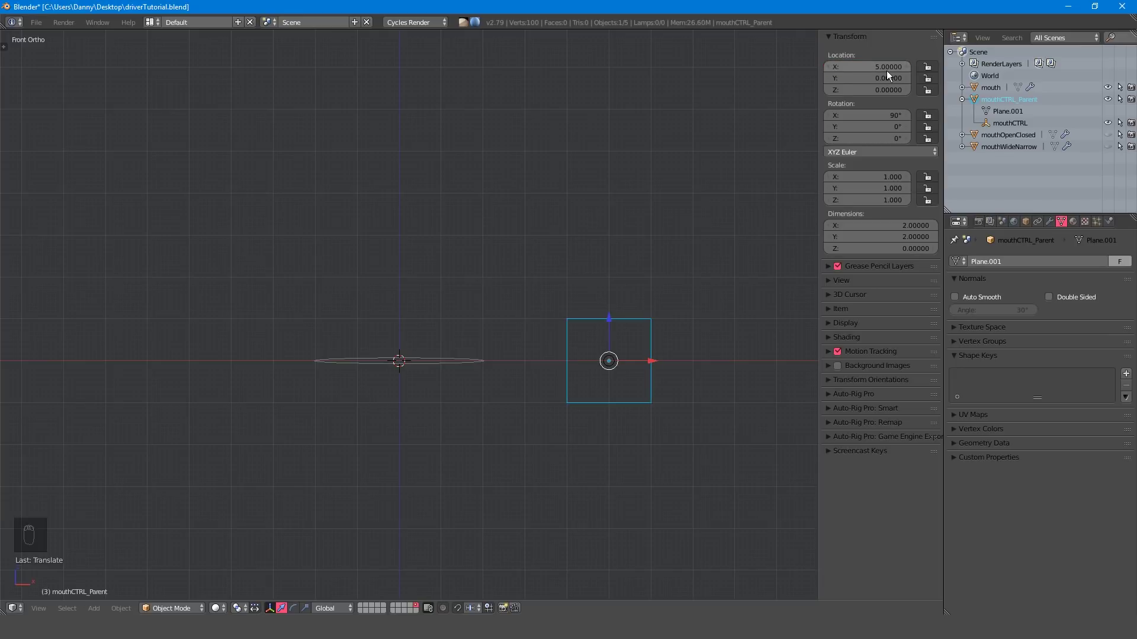
pyautogui.click(1119, 99)
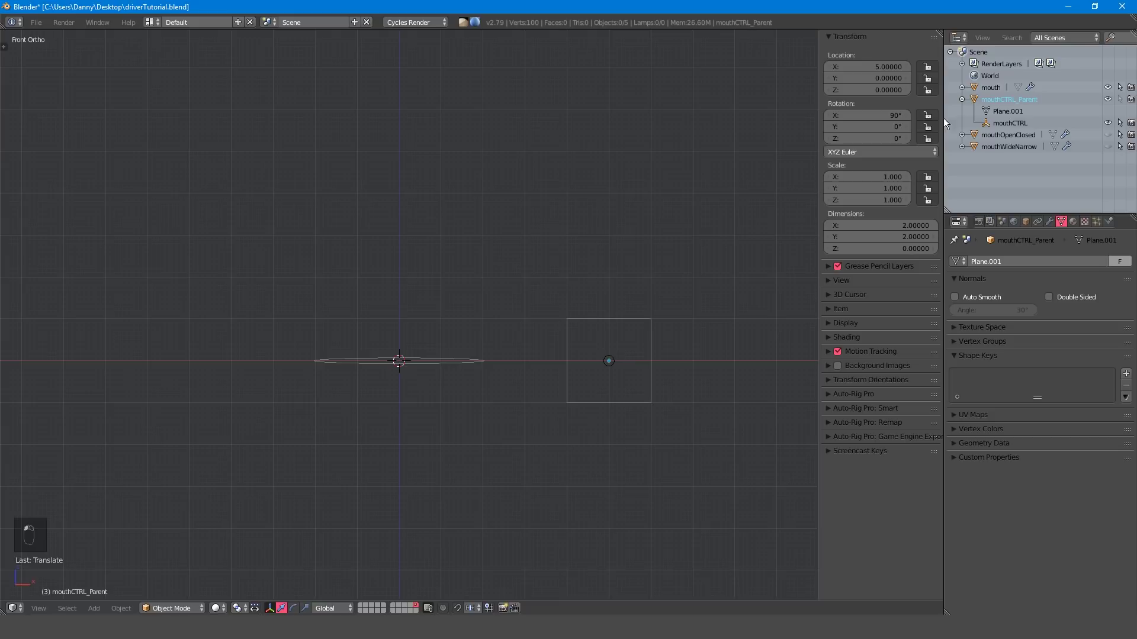
pyautogui.rightClick(611, 368)
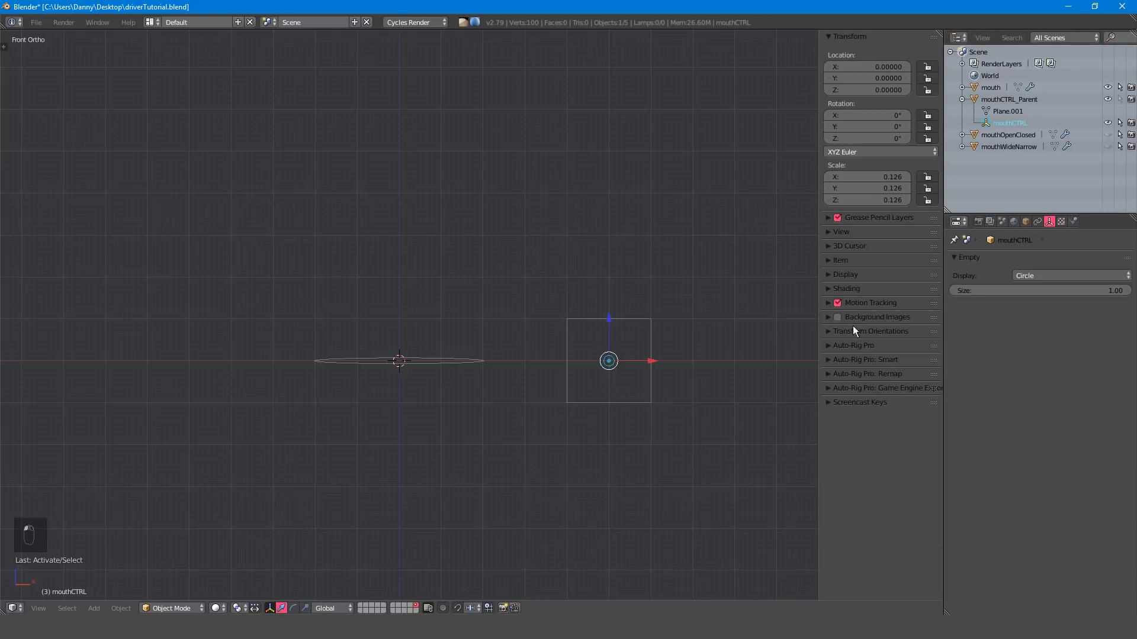
# Add a Limit Location constraint to mouthCTRL
pyautogui.click(1038, 222)
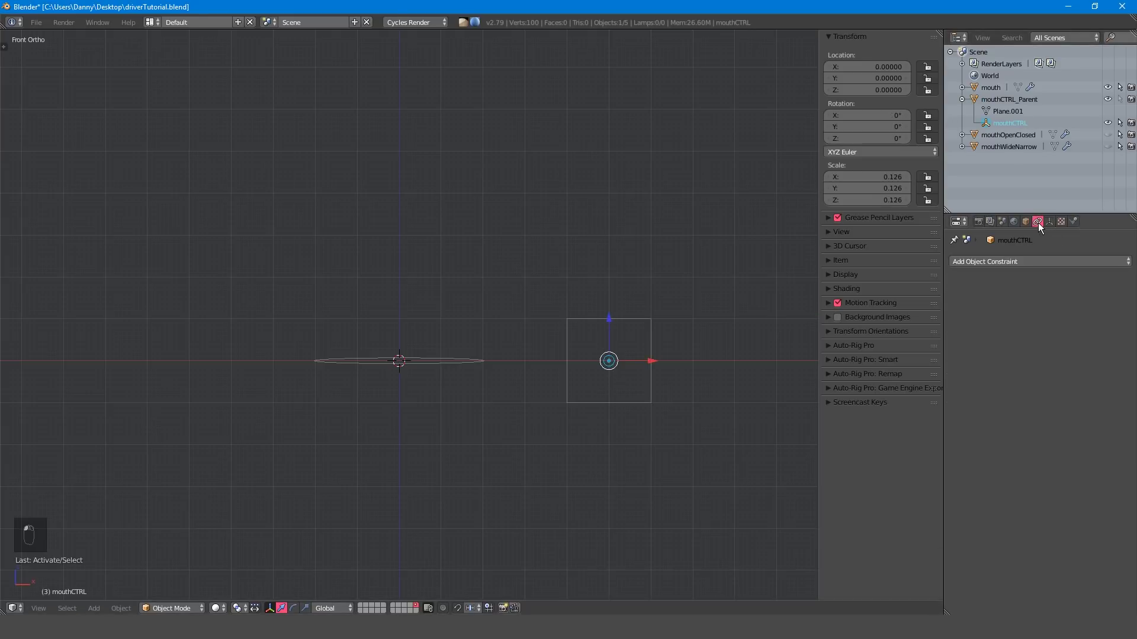
pyautogui.click(1039, 261)
pyautogui.click(939, 351)
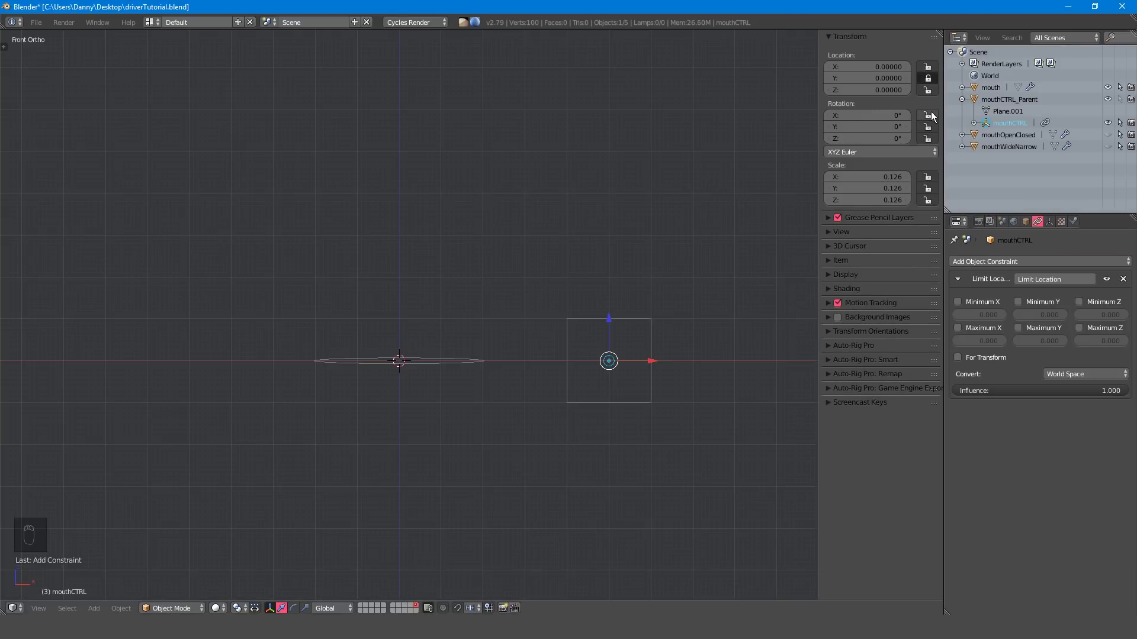
# Apply mouthCTRL's scale so it reads 1, and lock its X, Y and Z scale
pyautogui.hotkey('ctrl', 'a')
pyautogui.click(706, 239)
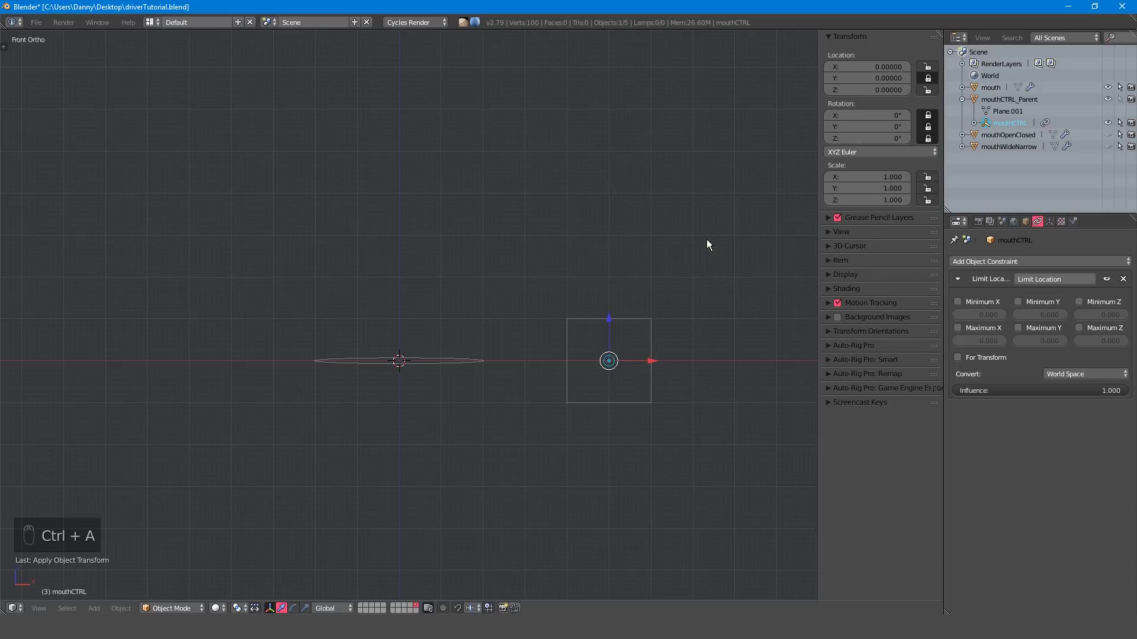
pyautogui.moveTo(932, 178); pyautogui.dragTo(931, 201)
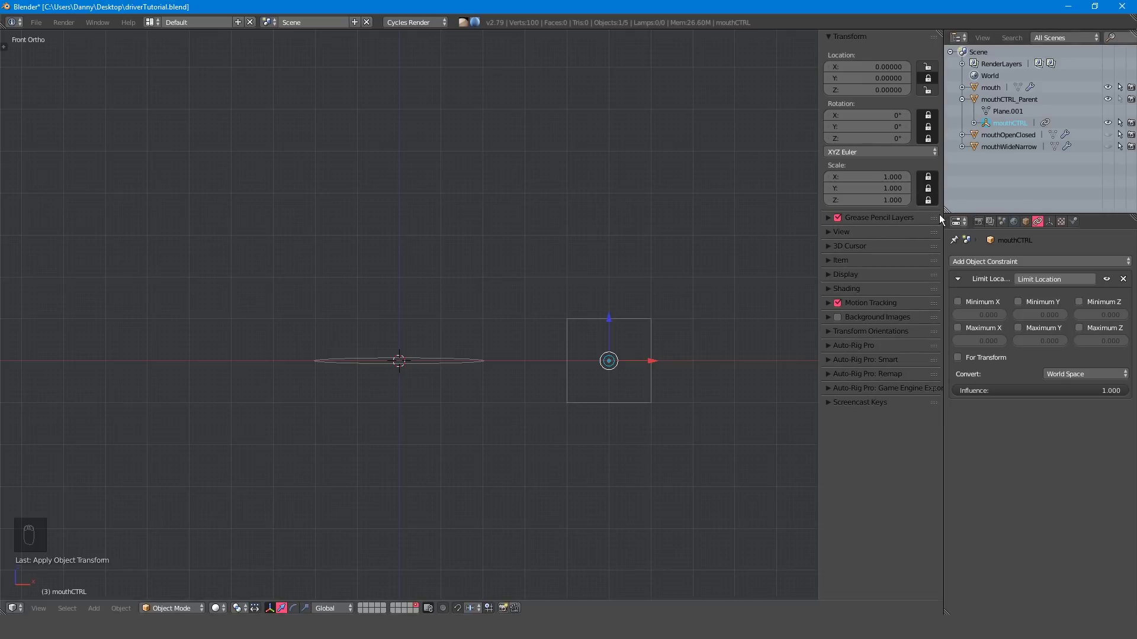
# Enable the X limits with Minimum X -1 and Maximum X 1
pyautogui.click(957, 302)
pyautogui.click(957, 328)
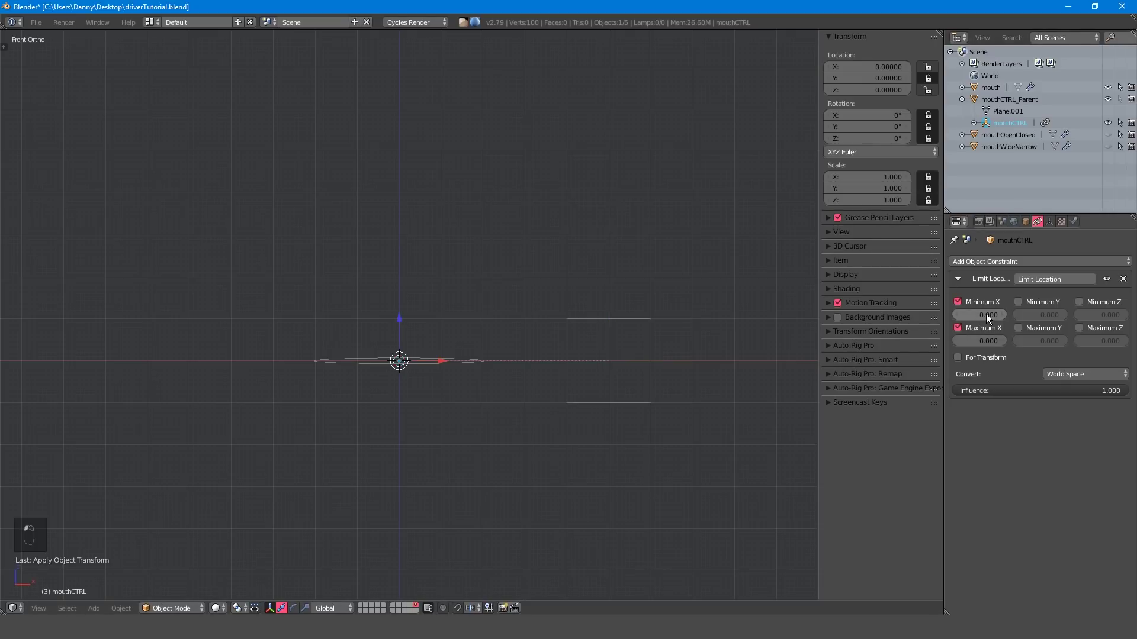
pyautogui.click(985, 314)
pyautogui.write('-1')
pyautogui.click(999, 340)
pyautogui.write('1')
pyautogui.press('Return')
# Enable the Z limits with Minimum Z -1 and Maximum Z 0, evaluated in Local Space
pyautogui.click(1078, 302)
pyautogui.click(1078, 328)
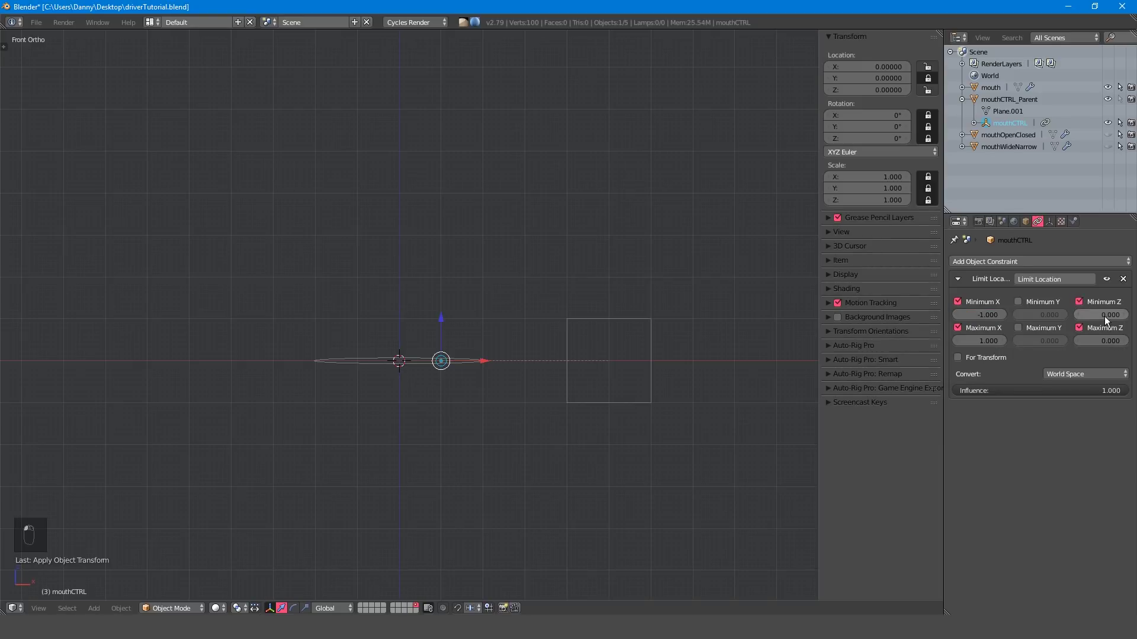
pyautogui.write('-1')
pyautogui.click(1101, 341)
pyautogui.press('Return')
pyautogui.click(1088, 374)
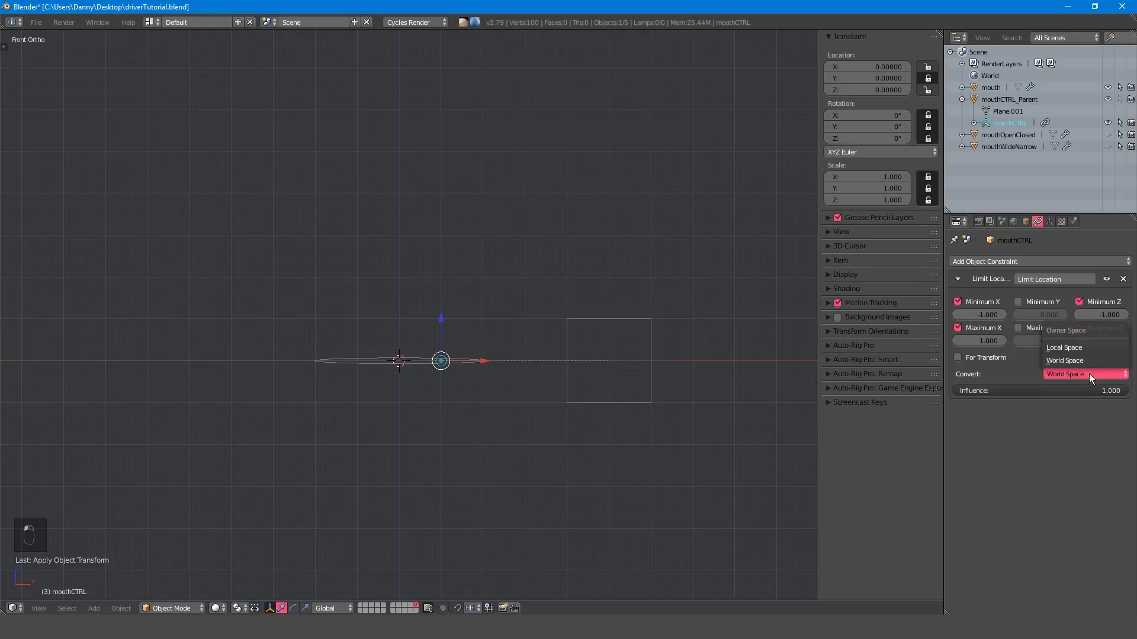
pyautogui.click(1082, 344)
# Move mouthCTRL to check it stays clamped in the square, then reset its location to 0, 0, 0
pyautogui.press('g')
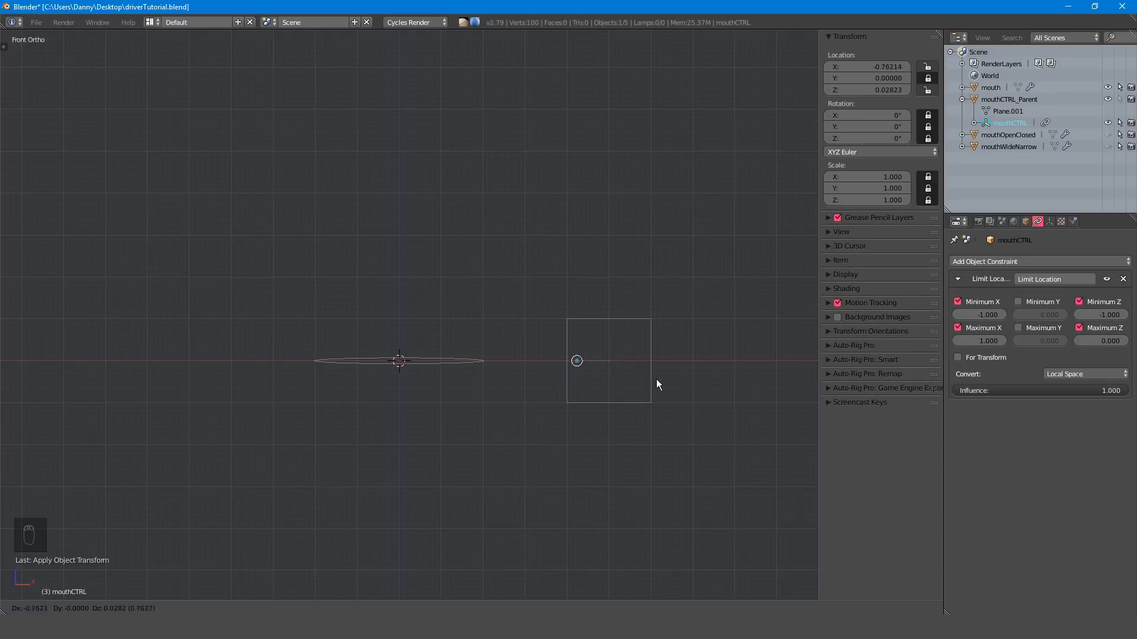
pyautogui.click(679, 383)
pyautogui.moveTo(894, 67); pyautogui.dragTo(885, 90)
pyautogui.write('0')
pyautogui.press('Return')
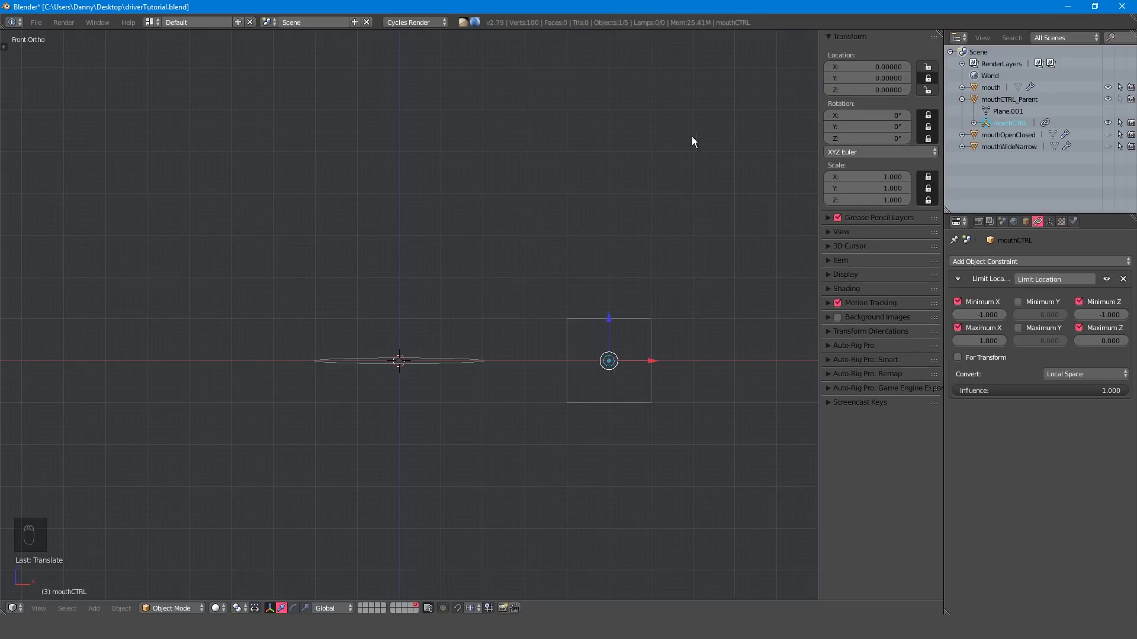
# Select the mouth and add a single driver to the mouthWideNarrow shape key value
pyautogui.rightClick(457, 359)
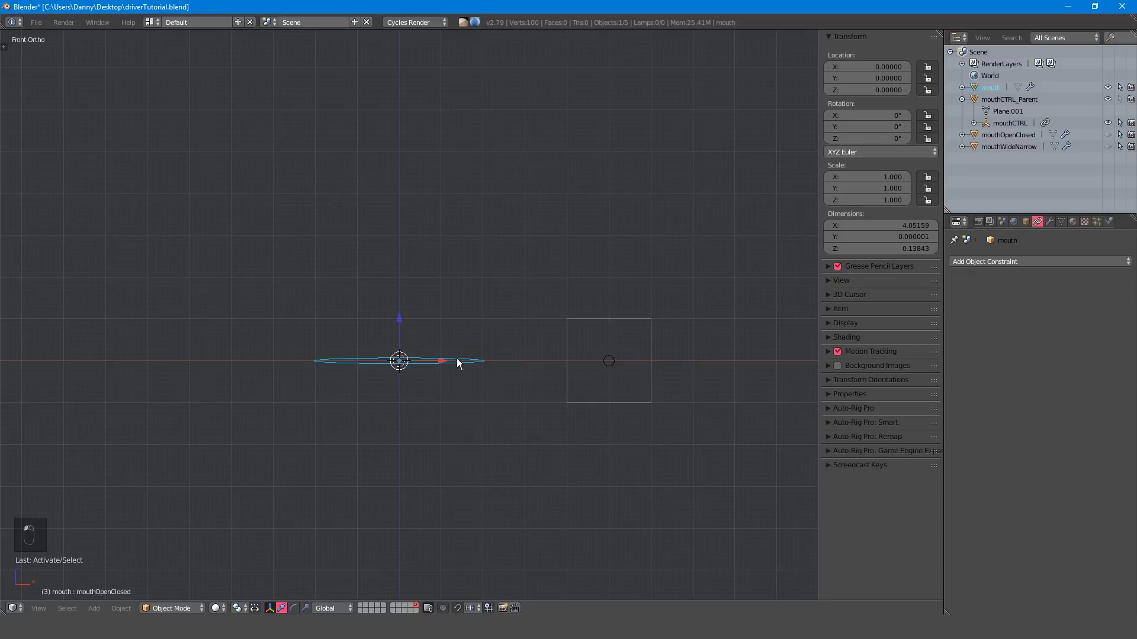
pyautogui.click(1061, 221)
pyautogui.click(1032, 389)
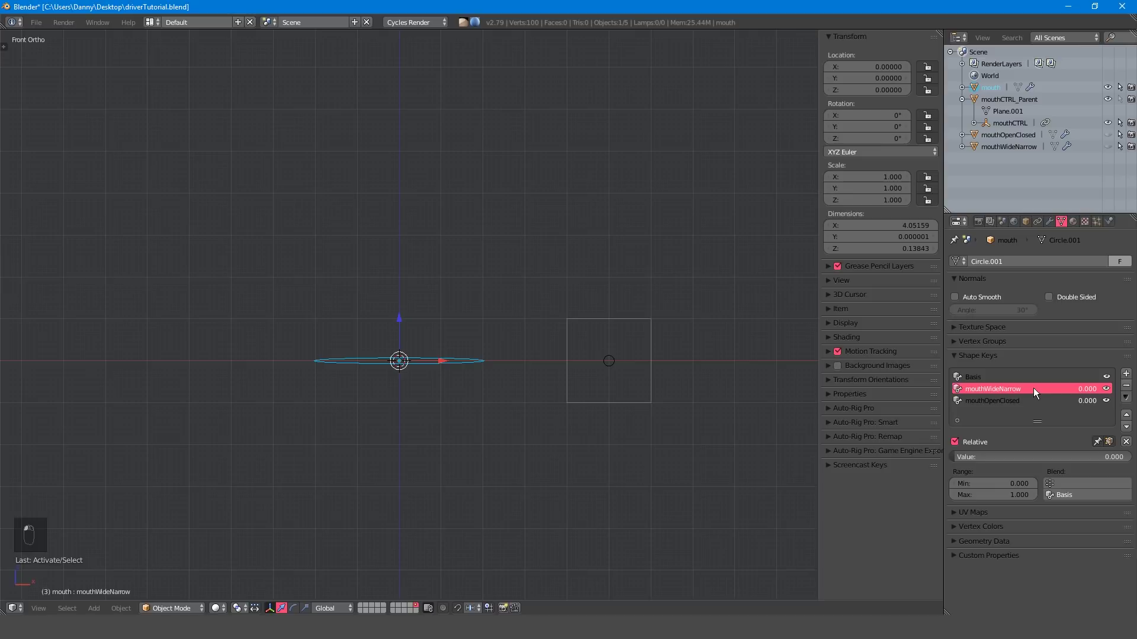
pyautogui.rightClick(1028, 454)
pyautogui.moveTo(1028, 453)
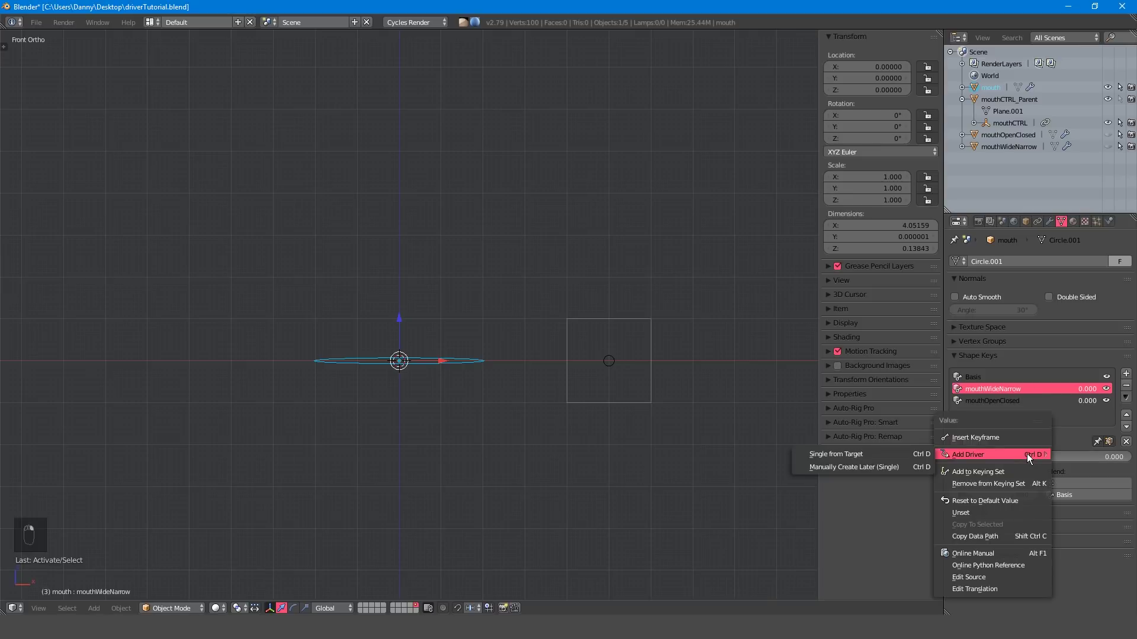
pyautogui.click(893, 470)
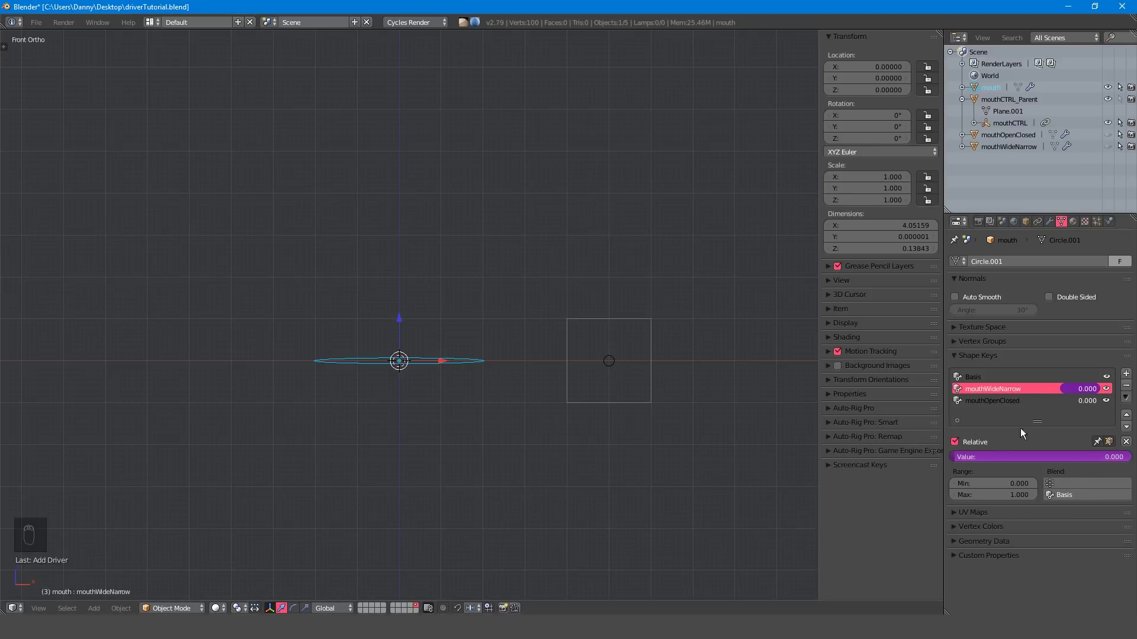
# Add a driver to the mouthOpenClosed value and split the 3D view into two areas
pyautogui.click(1022, 401)
pyautogui.rightClick(1014, 459)
pyautogui.moveTo(1015, 458)
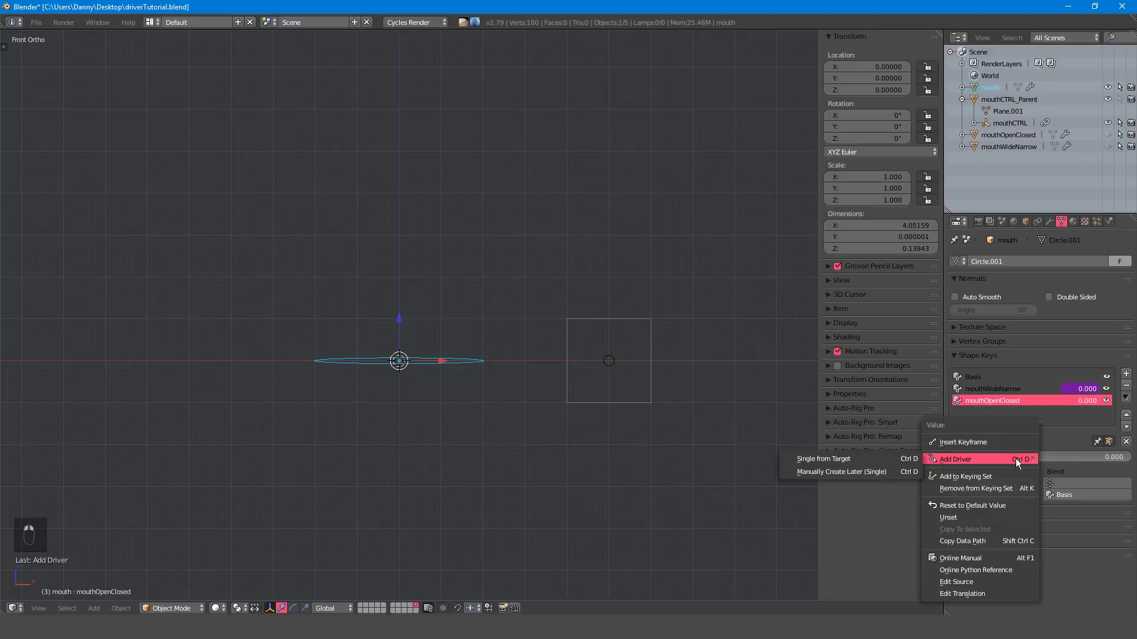
pyautogui.click(883, 471)
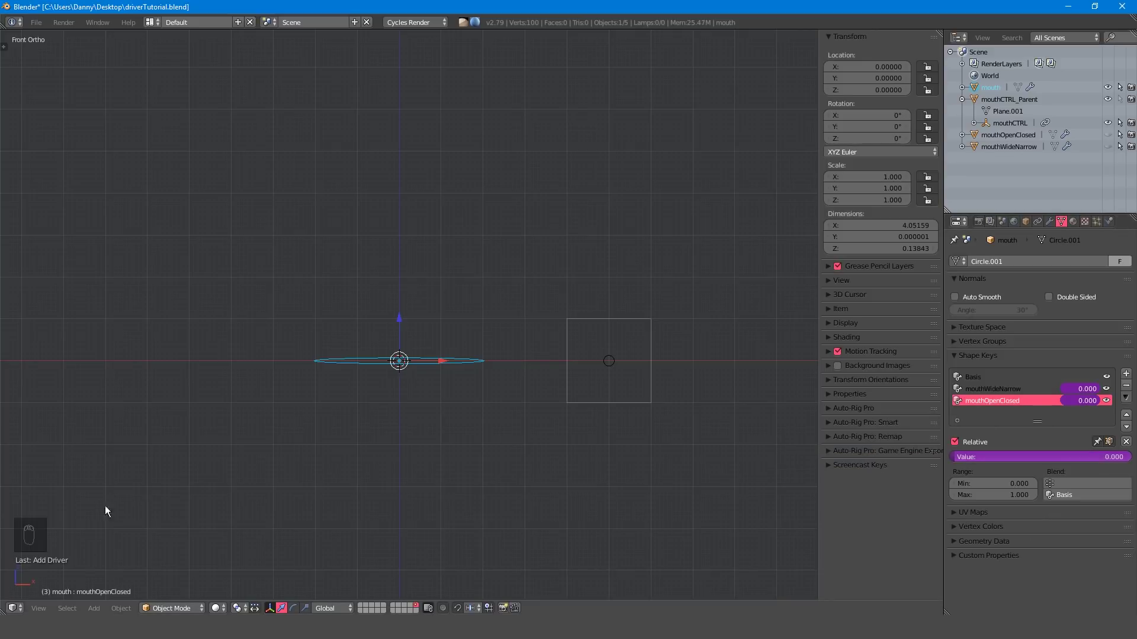
pyautogui.moveTo(4, 614); pyautogui.dragTo(6, 321)
# Turn the lower area into a Drivers graph editor and show the mouthWideNarrow driver's settings
pyautogui.click(13, 608)
pyautogui.click(33, 558)
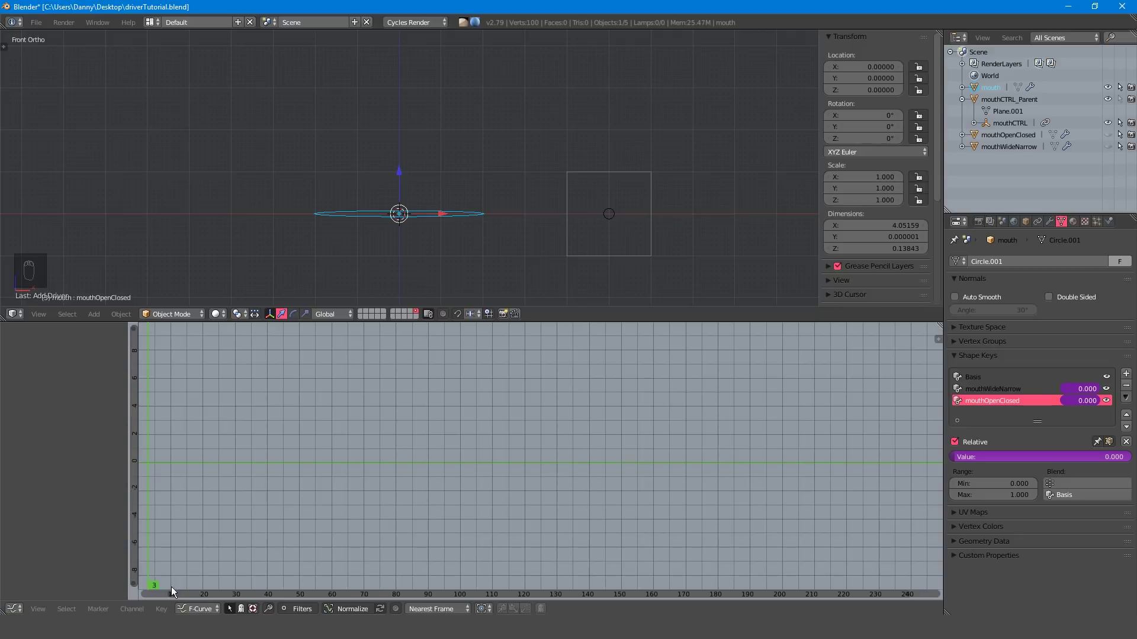
pyautogui.click(209, 584)
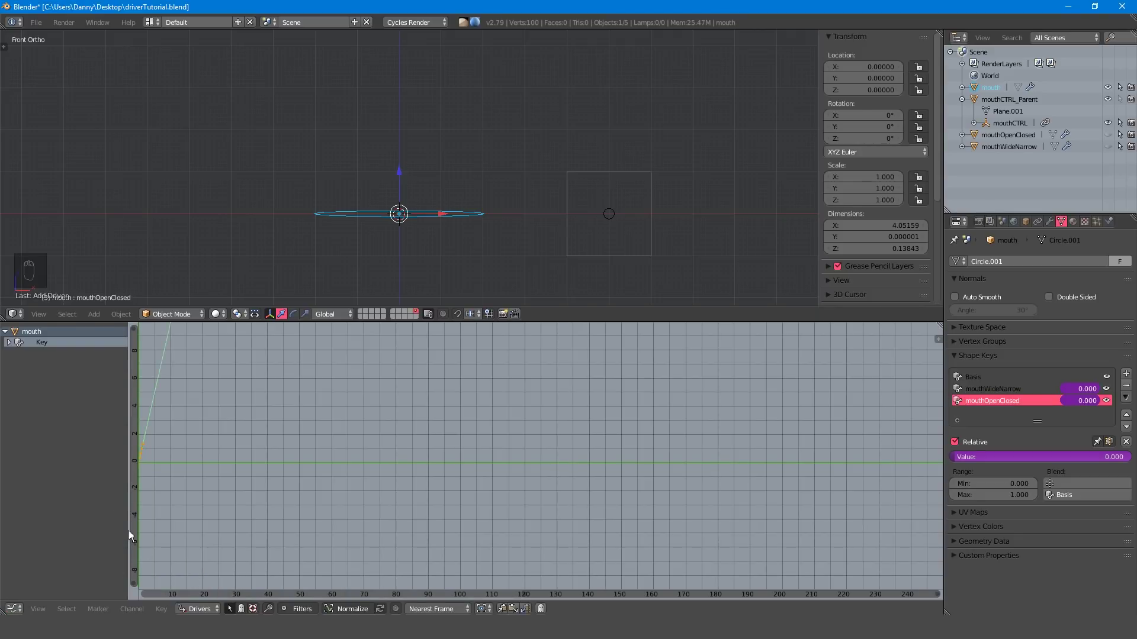
pyautogui.click(9, 342)
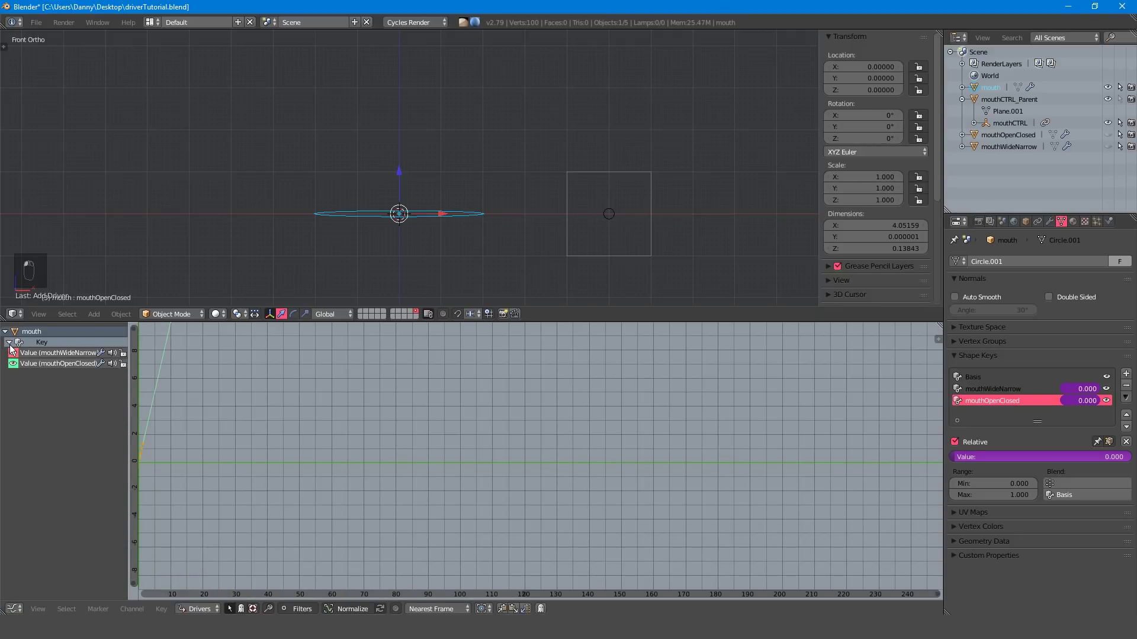
pyautogui.click(40, 353)
pyautogui.press('n')
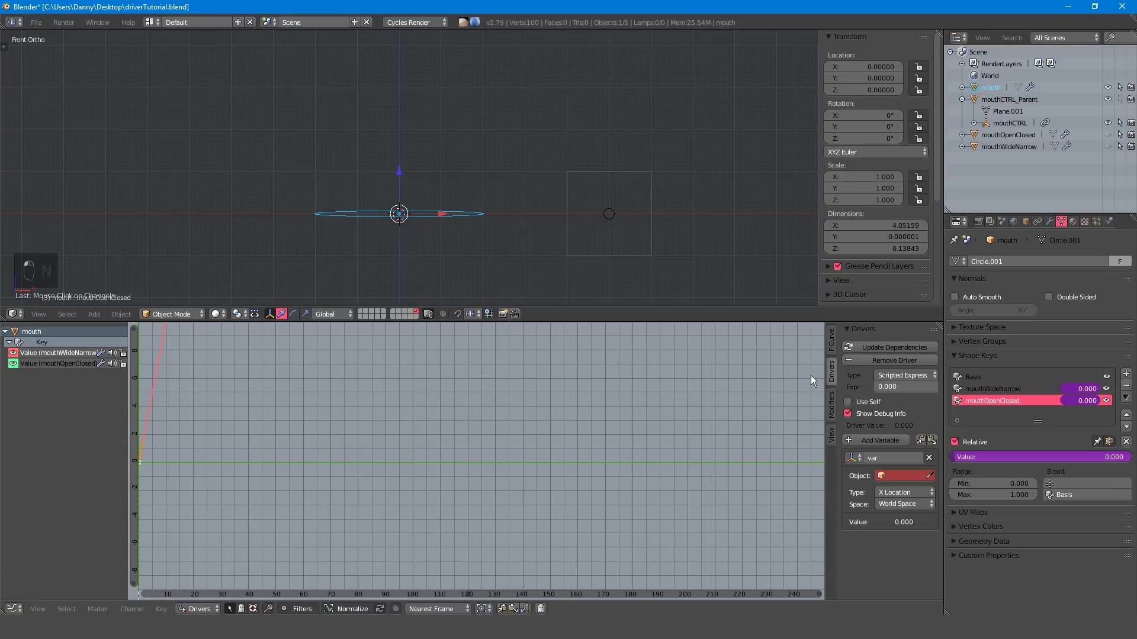
# Set the driver to Averaged Value reading mouthCTRL's X Location in Local Space
pyautogui.click(910, 377)
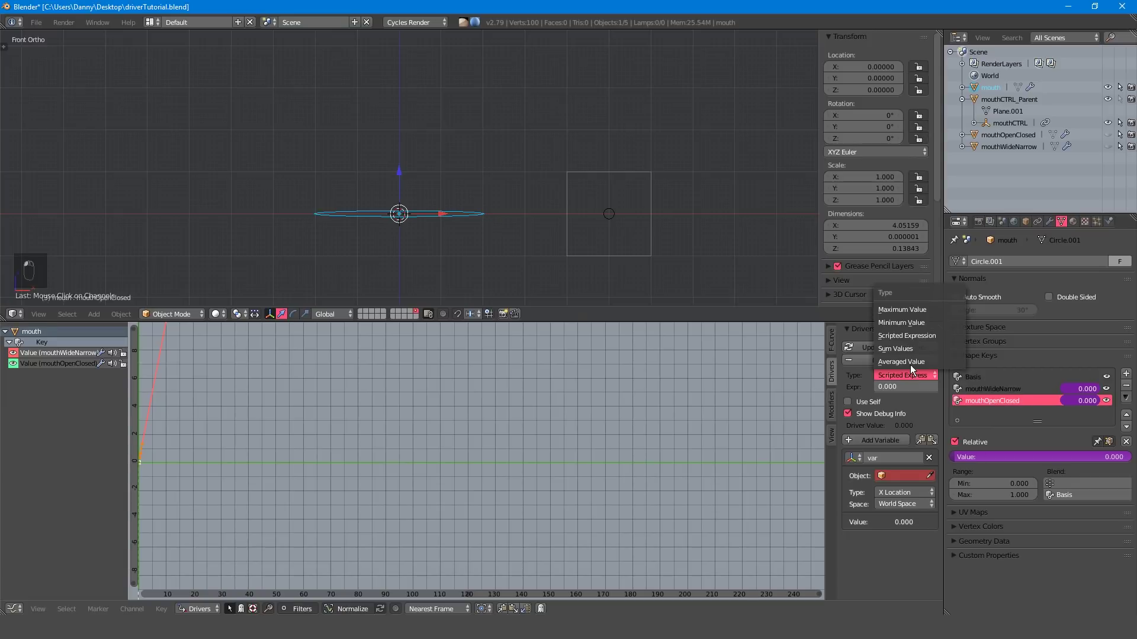
pyautogui.click(910, 365)
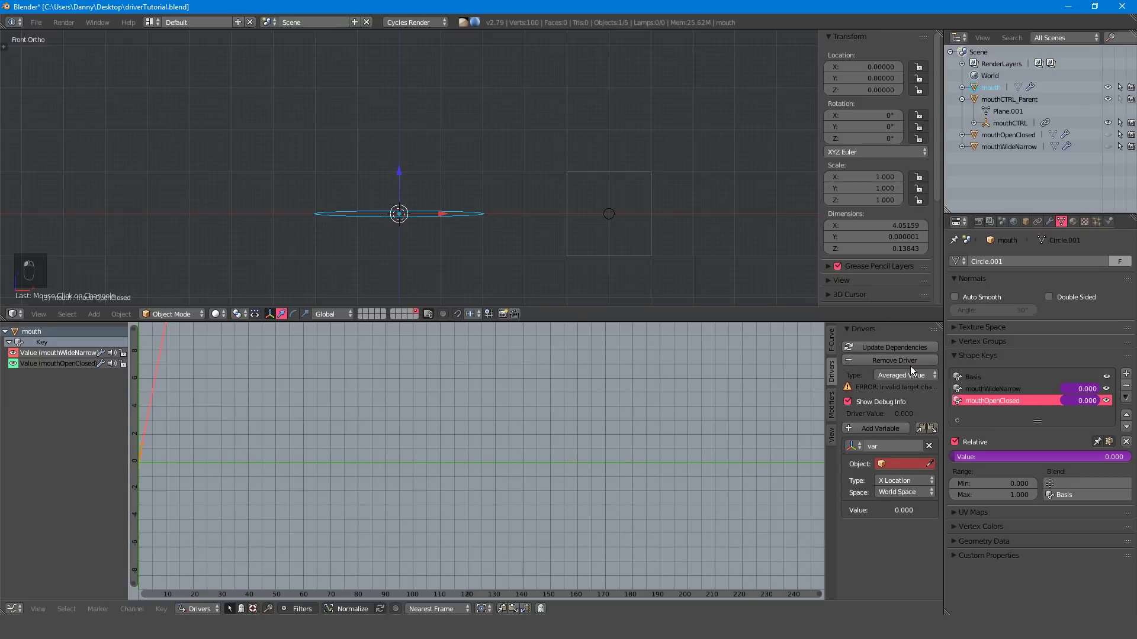
pyautogui.click(905, 467)
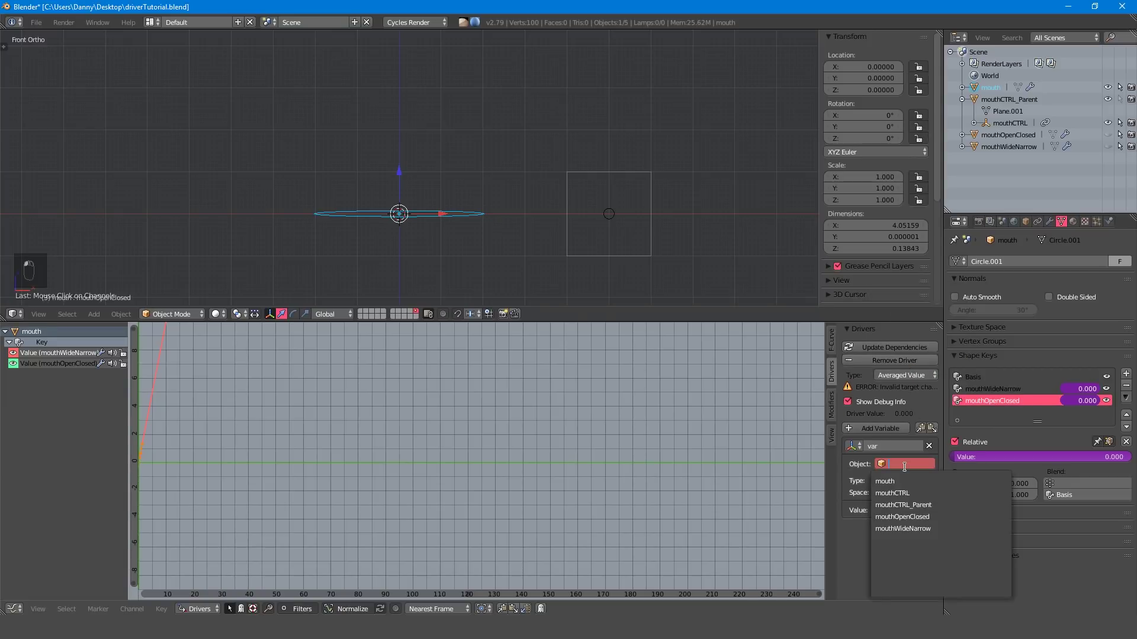
pyautogui.click(941, 493)
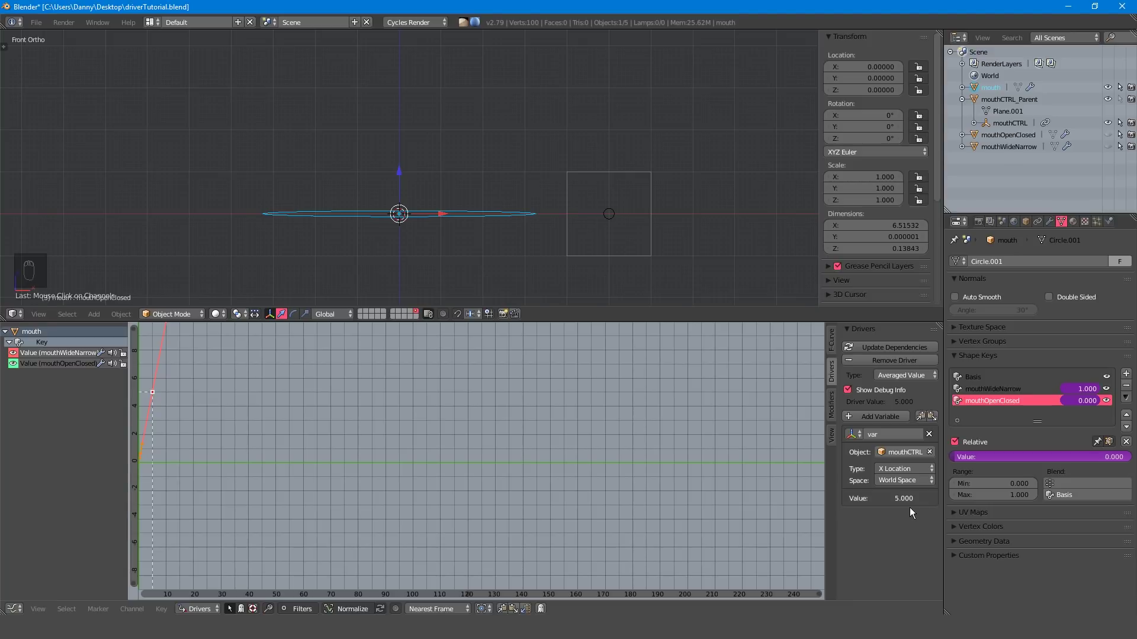
pyautogui.click(921, 468)
pyautogui.click(916, 457)
pyautogui.click(925, 481)
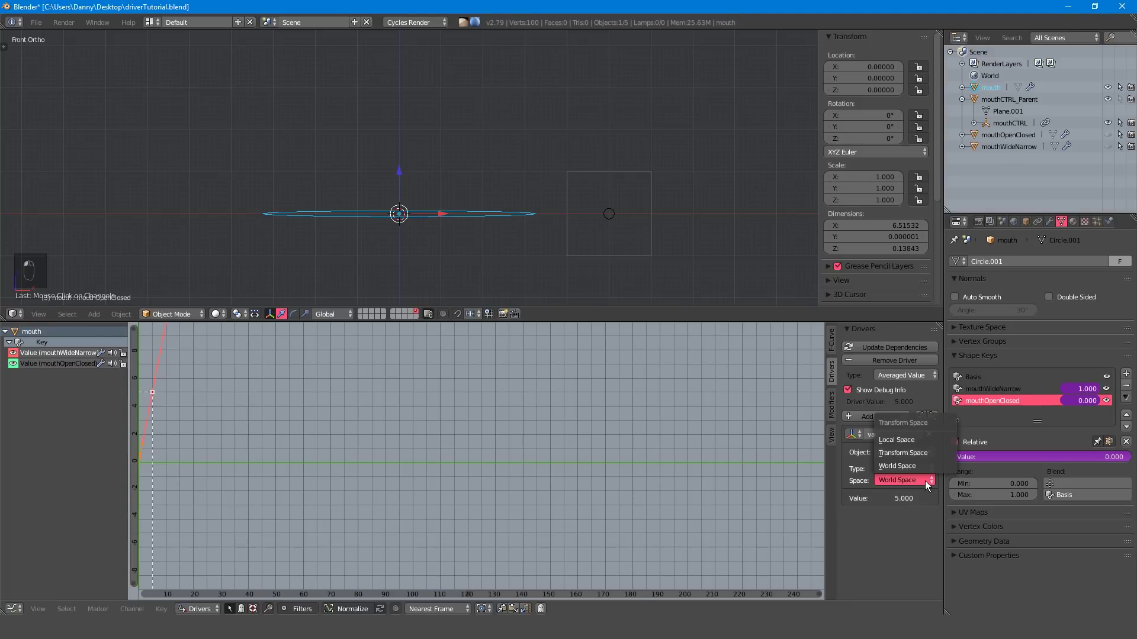
pyautogui.click(921, 441)
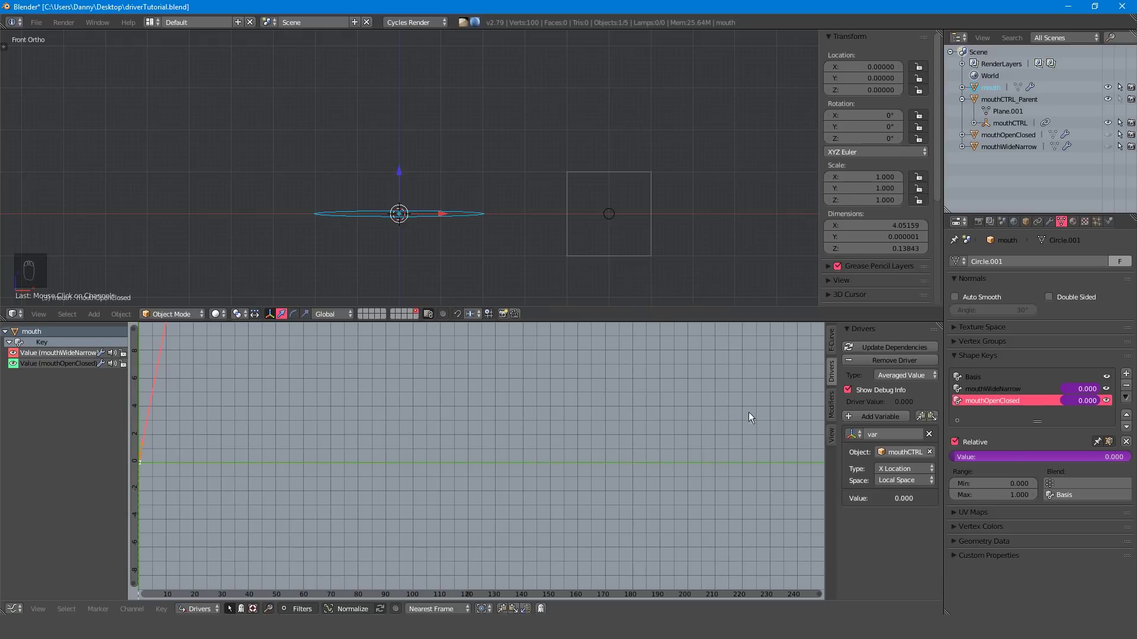
# Drag mouthCTRL right and left along X to test the driver, then cancel the move
pyautogui.click(609, 214)
pyautogui.moveTo(652, 215); pyautogui.dragTo(727, 218)
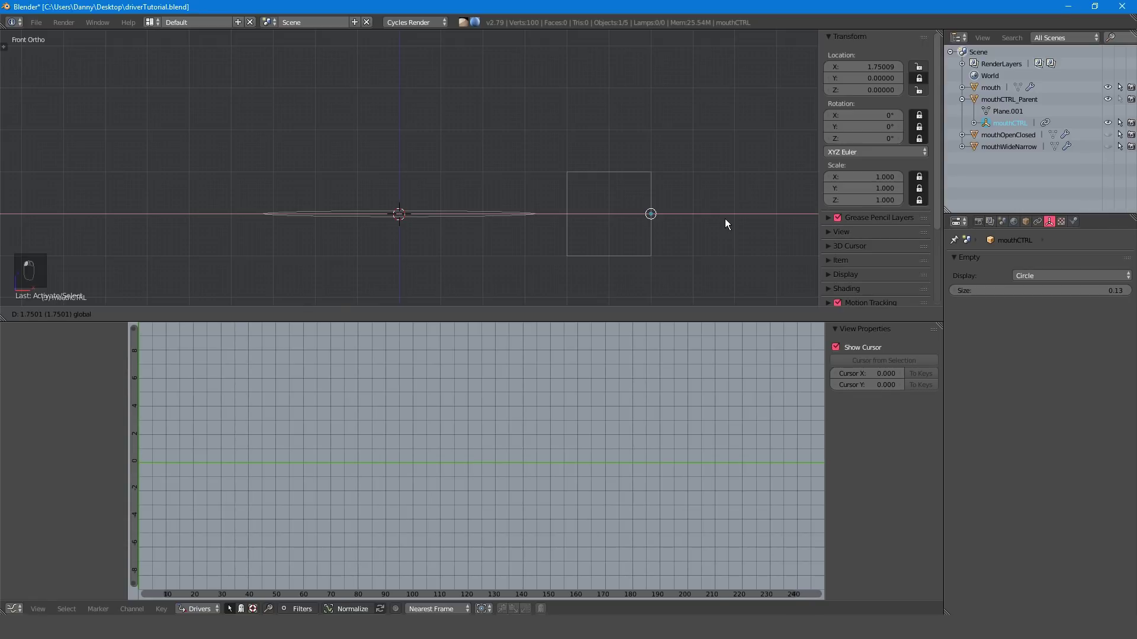
pyautogui.moveTo(726, 219); pyautogui.dragTo(591, 227)
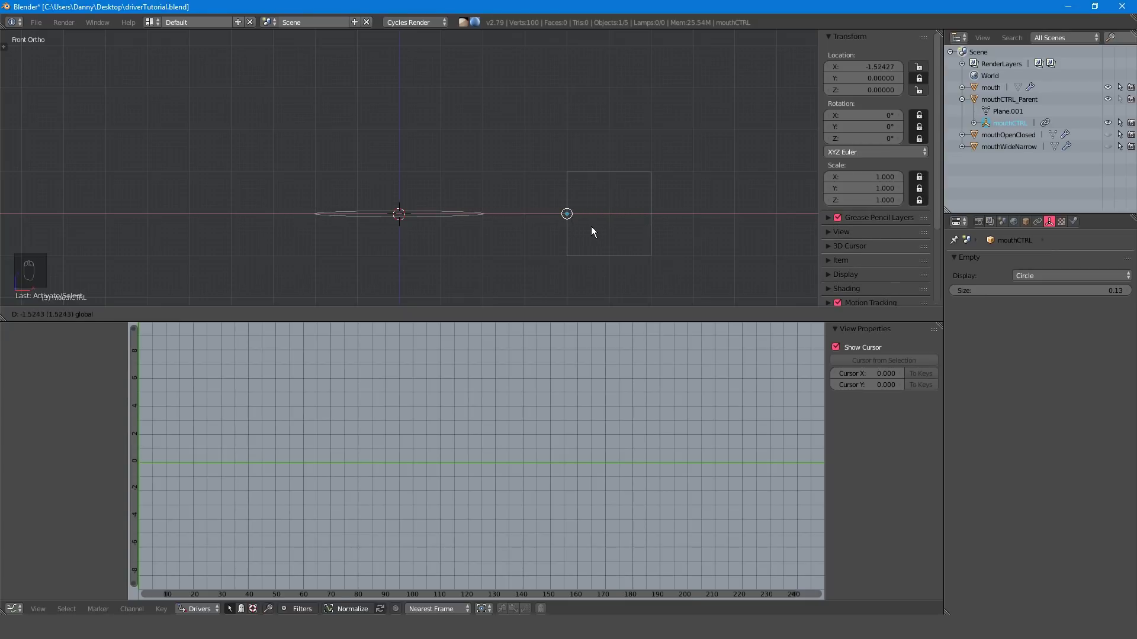
pyautogui.rightClick(591, 226)
# Set the mouth's shape key Range Min to -1 and grab mouthCTRL to test again
pyautogui.rightClick(438, 213)
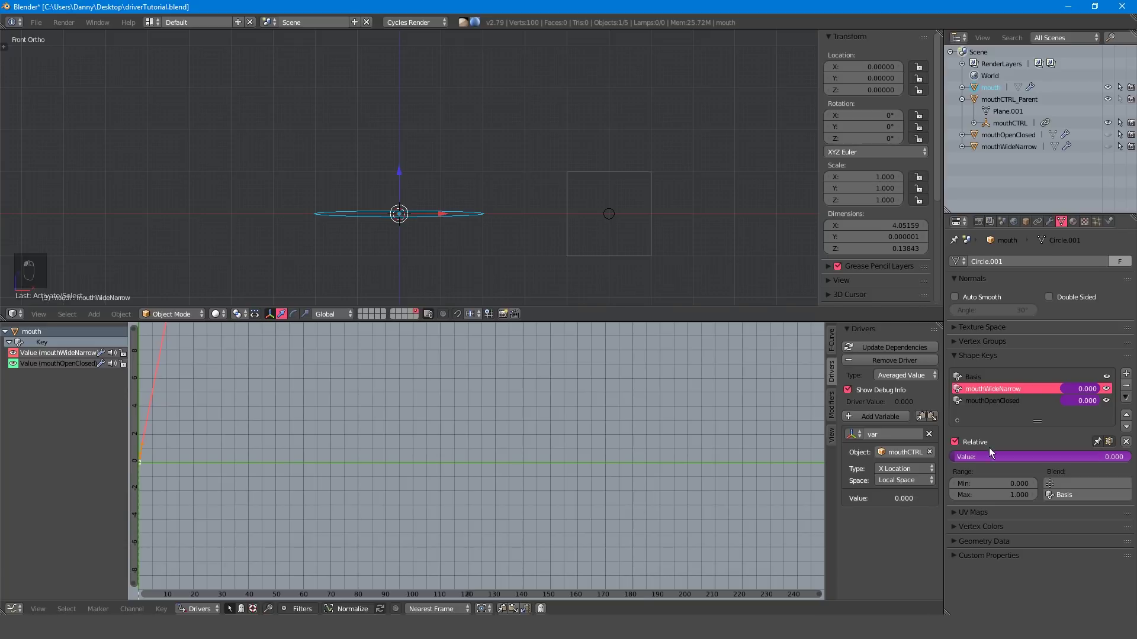
pyautogui.click(1013, 486)
pyautogui.write('-1')
pyautogui.press('Return')
pyautogui.rightClick(647, 225)
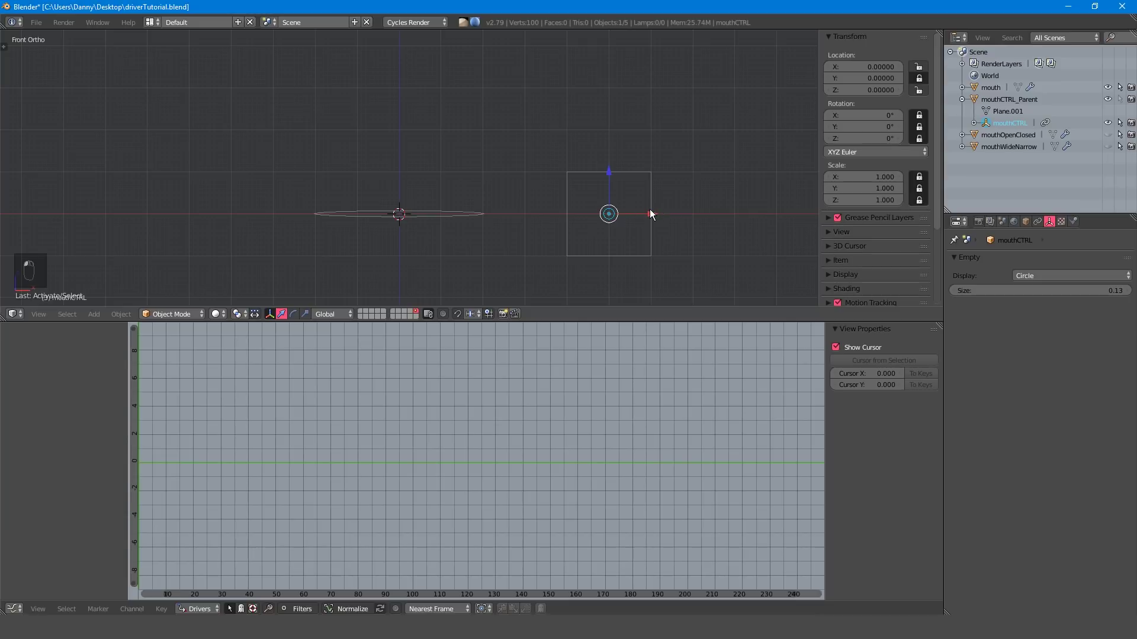
pyautogui.press('g')
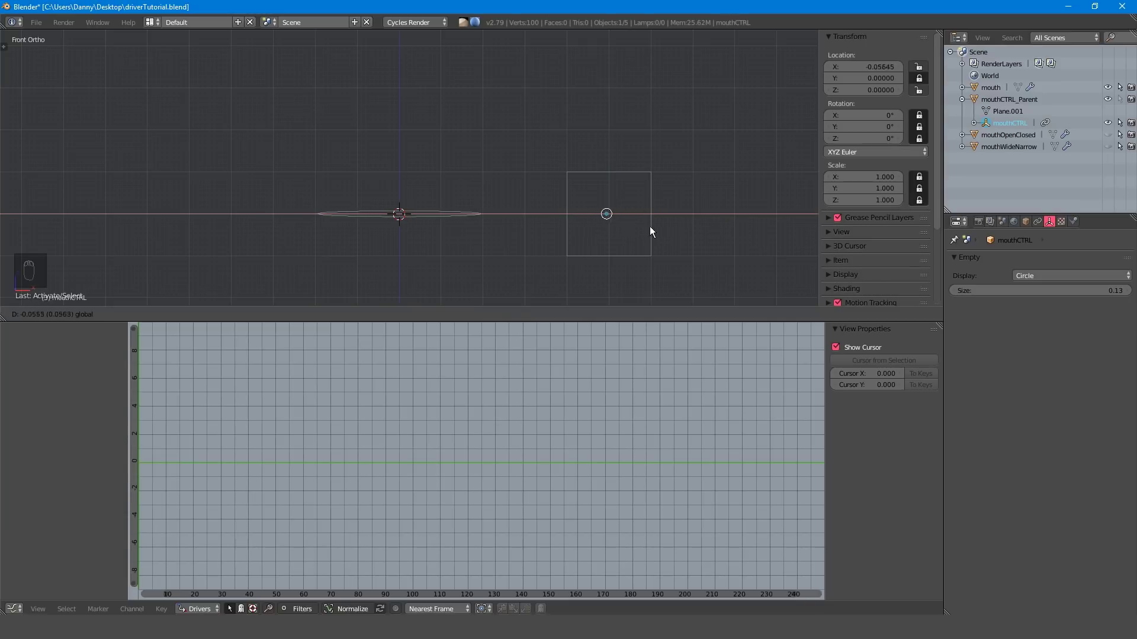
# Return the controller to centre and set the mouthOpenClosed driver type to Averaged Value
pyautogui.click(651, 226)
pyautogui.rightClick(471, 211)
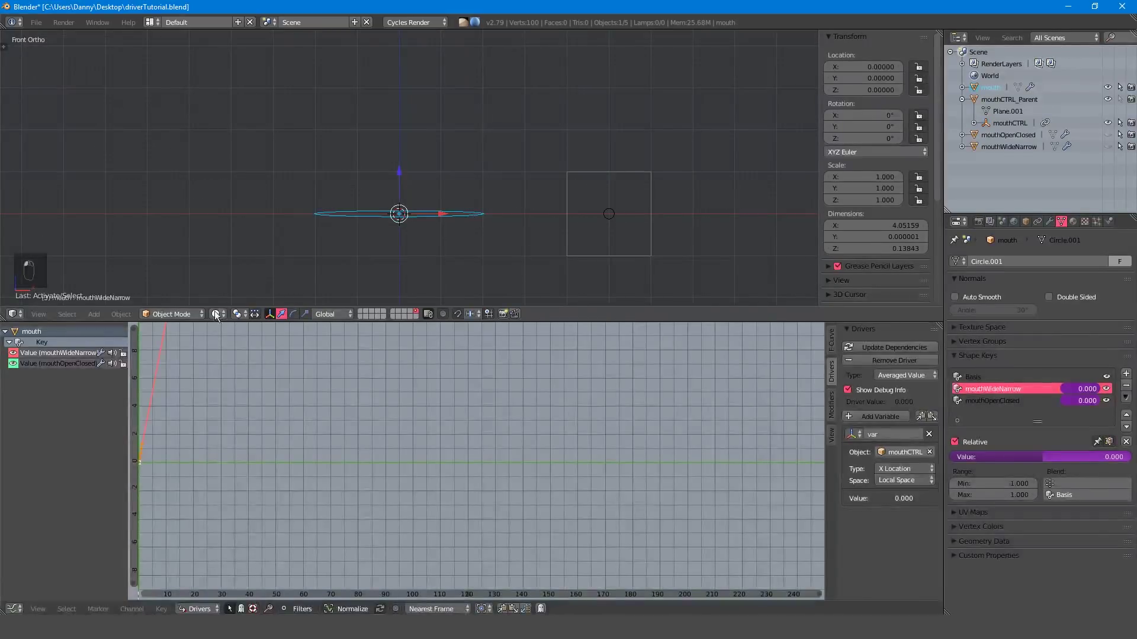
pyautogui.click(71, 365)
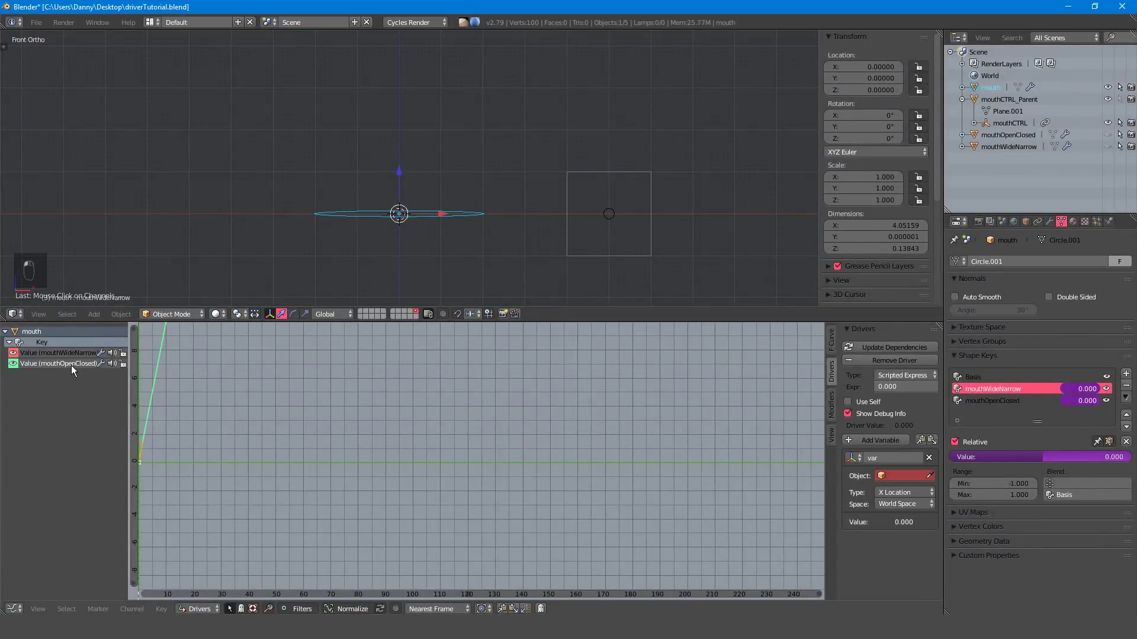
pyautogui.click(921, 374)
pyautogui.click(924, 362)
# Point the driver variable at mouthCTRL's Z Location in Local Space
pyautogui.click(899, 464)
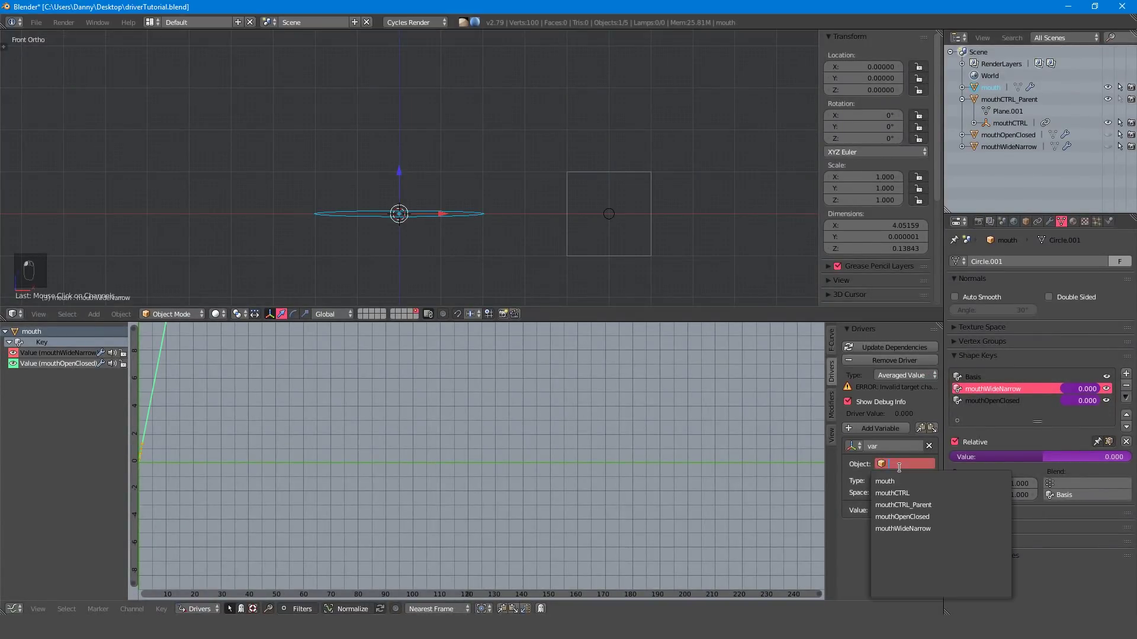
pyautogui.click(900, 493)
pyautogui.click(909, 492)
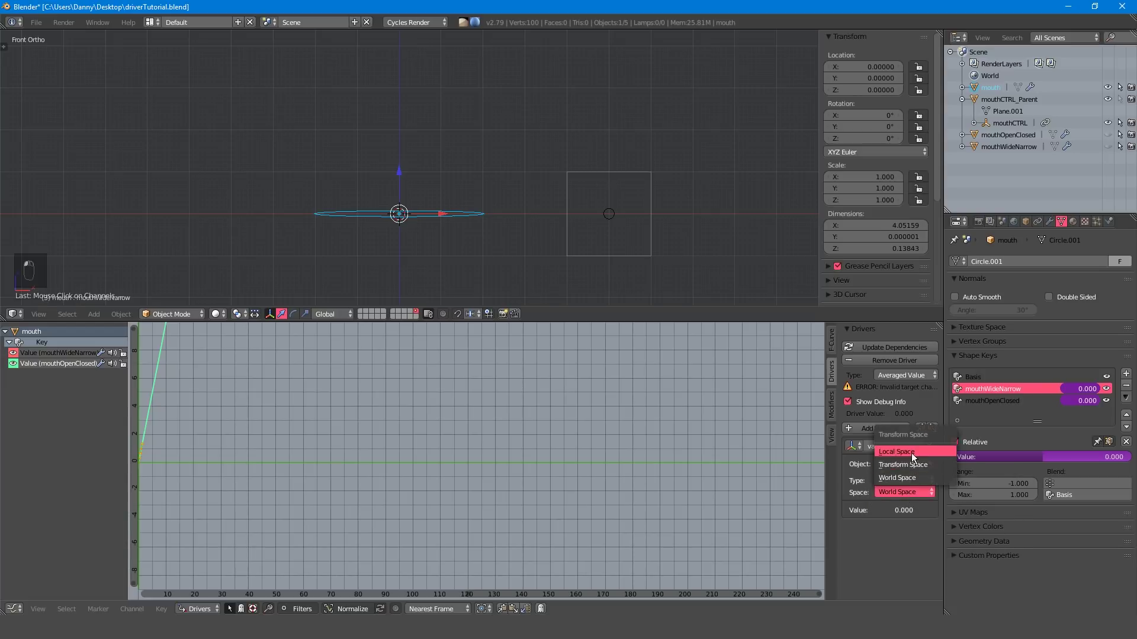
pyautogui.click(911, 453)
pyautogui.click(914, 484)
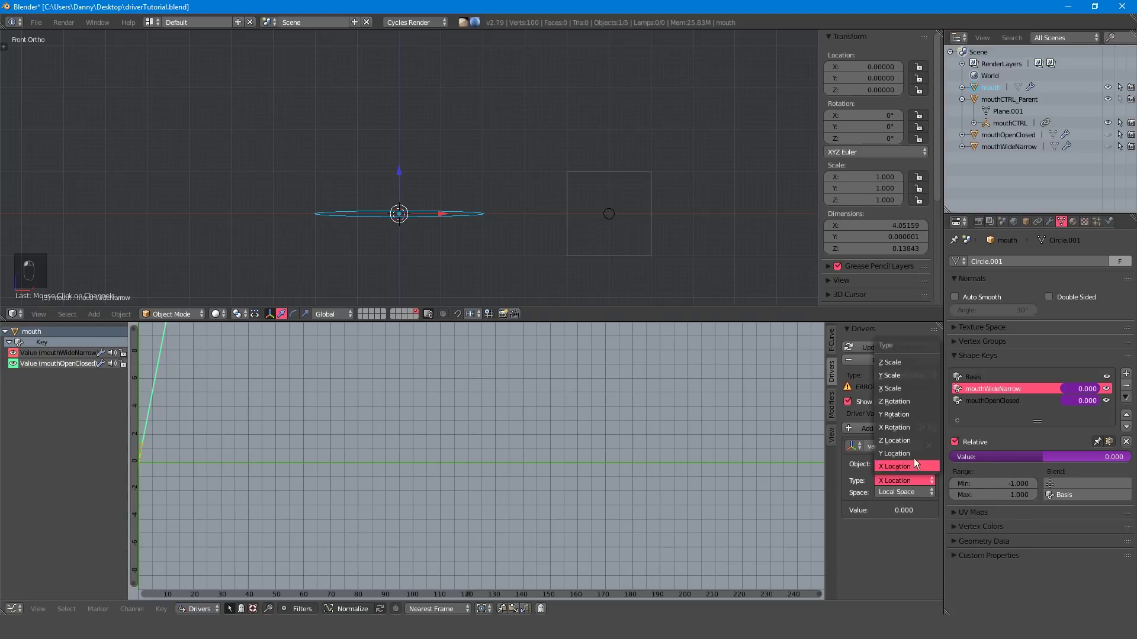
pyautogui.click(918, 441)
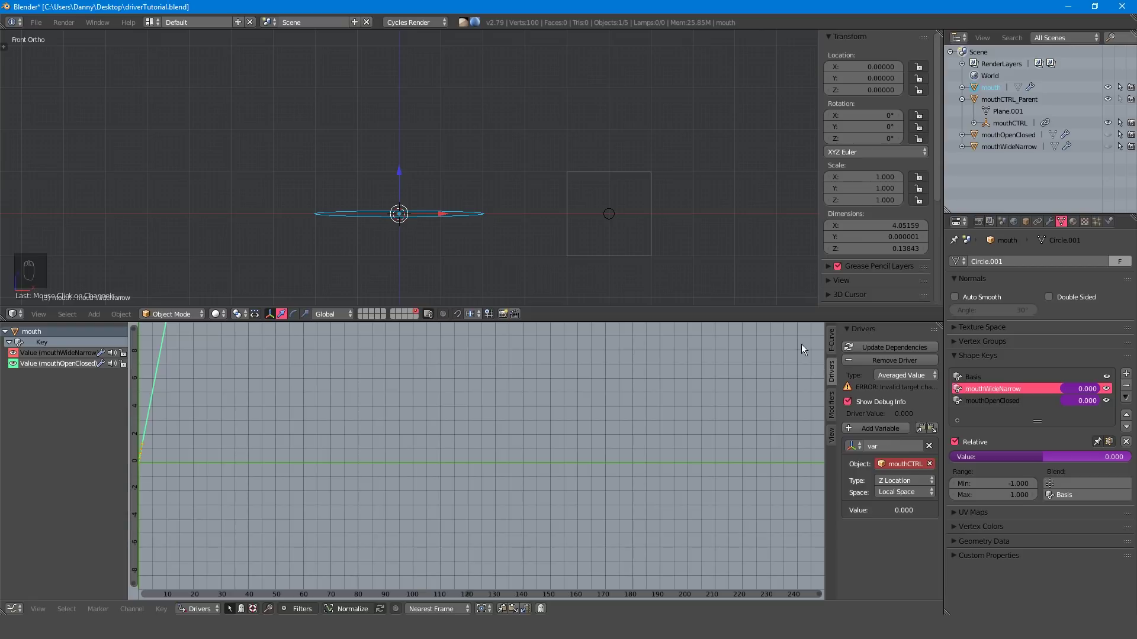
# Test by dragging mouthCTRL down along Z, then reset its position to zero
pyautogui.click(610, 212)
pyautogui.moveTo(616, 180)
pyautogui.mouseDown()
pyautogui.moveTo(609, 215)
pyautogui.moveTo(613, 166)
pyautogui.moveTo(613, 228)
pyautogui.moveTo(612, 189)
pyautogui.mouseUp()
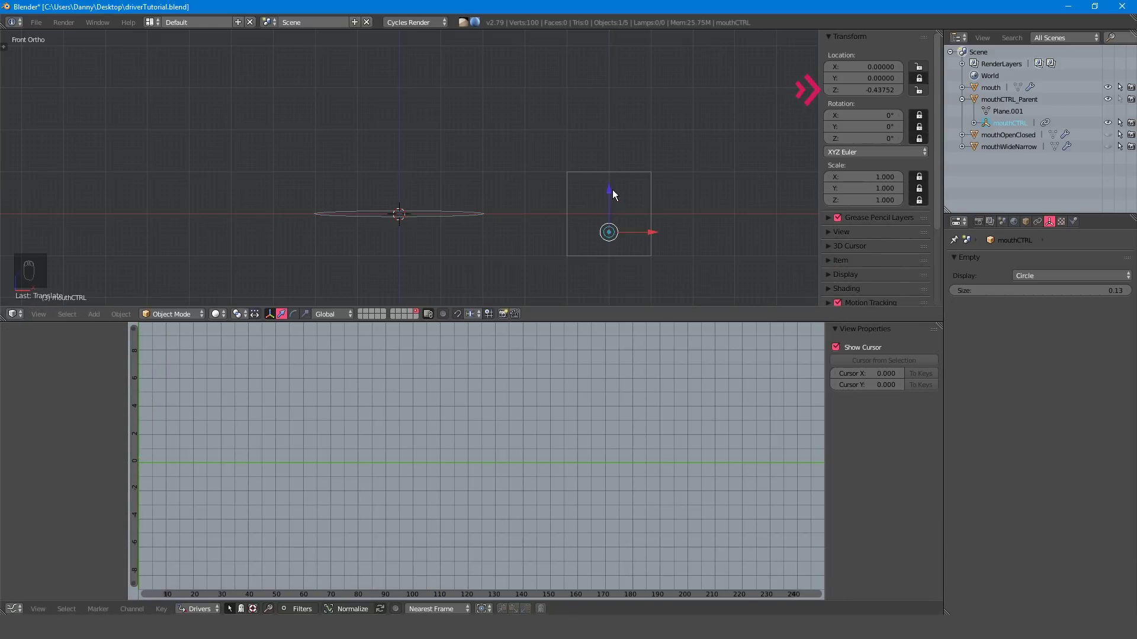
pyautogui.press('BackSpace')
# Make the mouthOpenClosed driver a Scripted Expression of -var, then move mouthCTRL to test
pyautogui.rightClick(443, 214)
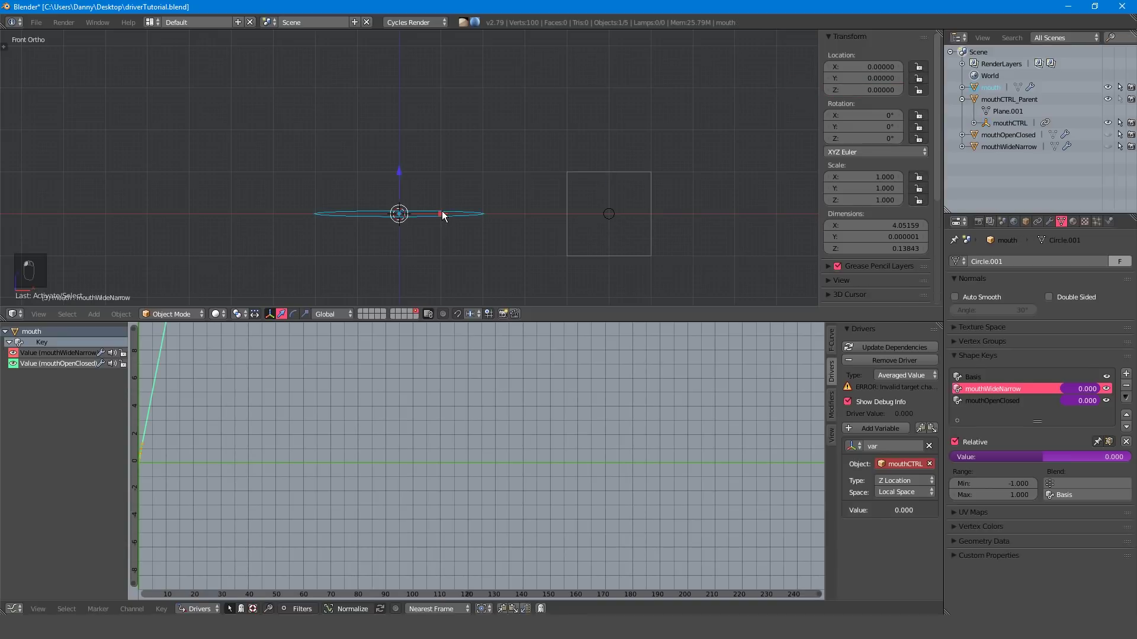
pyautogui.click(915, 378)
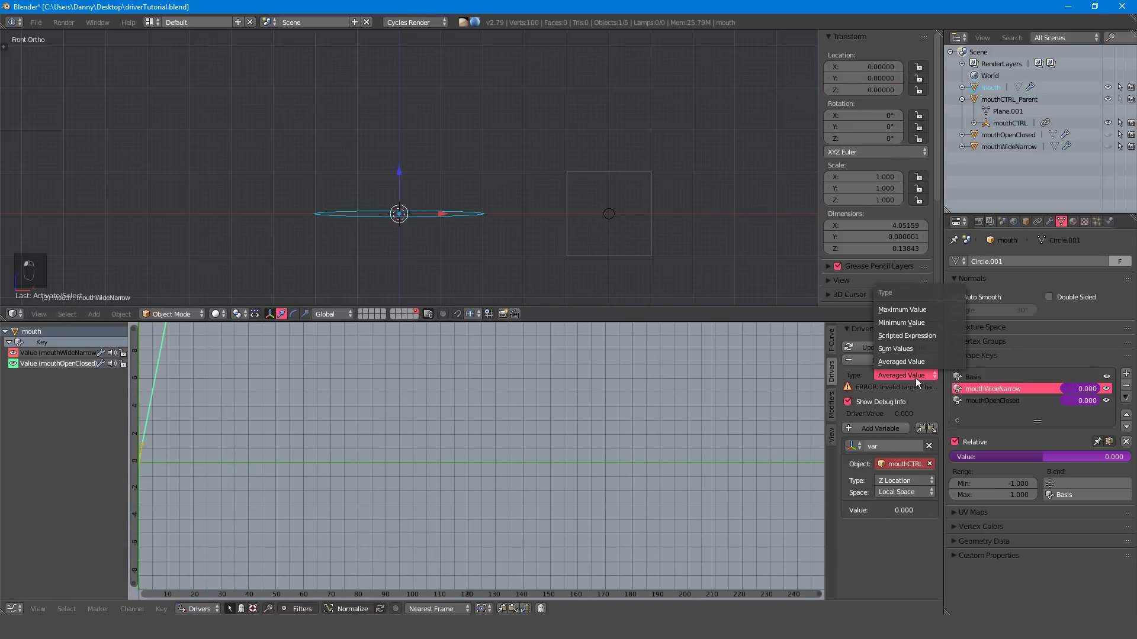
pyautogui.click(916, 335)
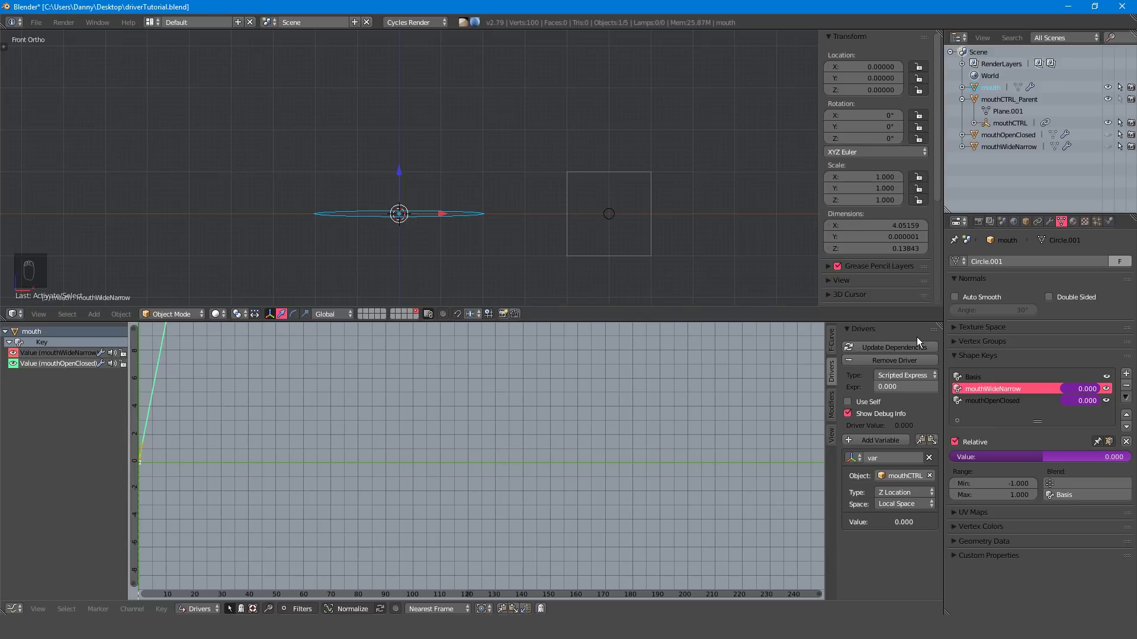
pyautogui.click(905, 389)
pyautogui.press('BackSpace')
pyautogui.write('-var')
pyautogui.press('Return')
pyautogui.rightClick(611, 216)
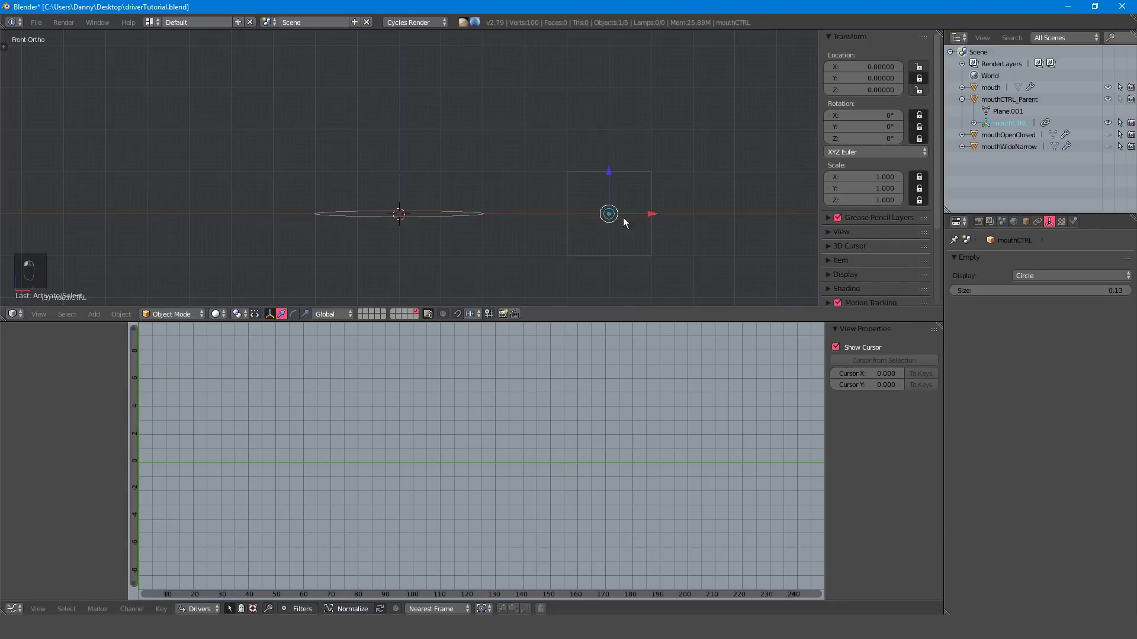
pyautogui.press('g')
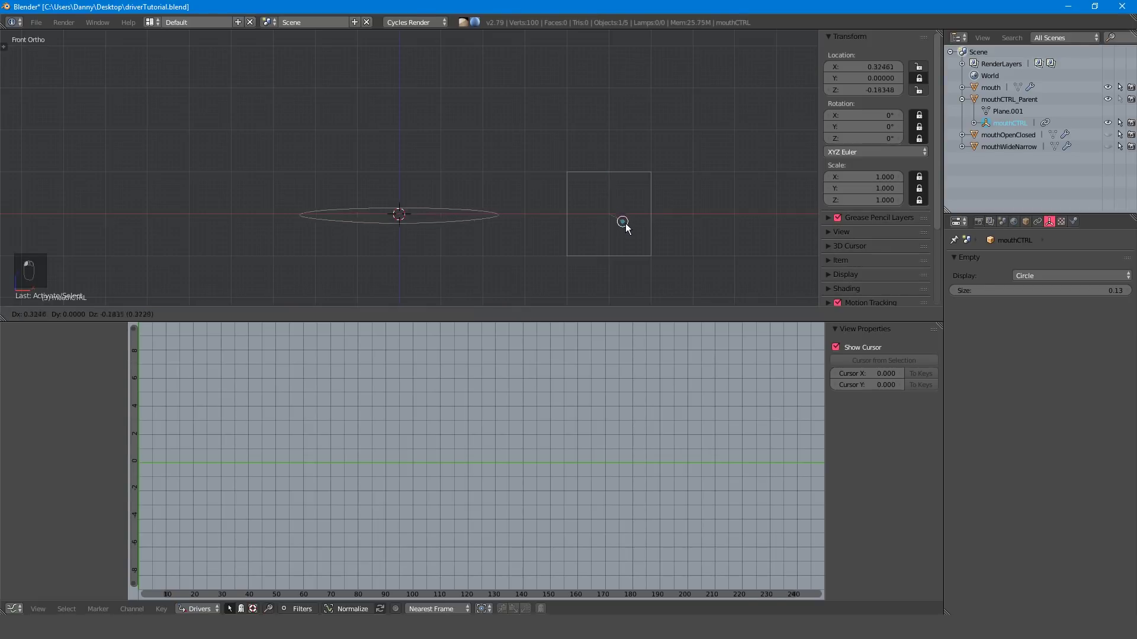